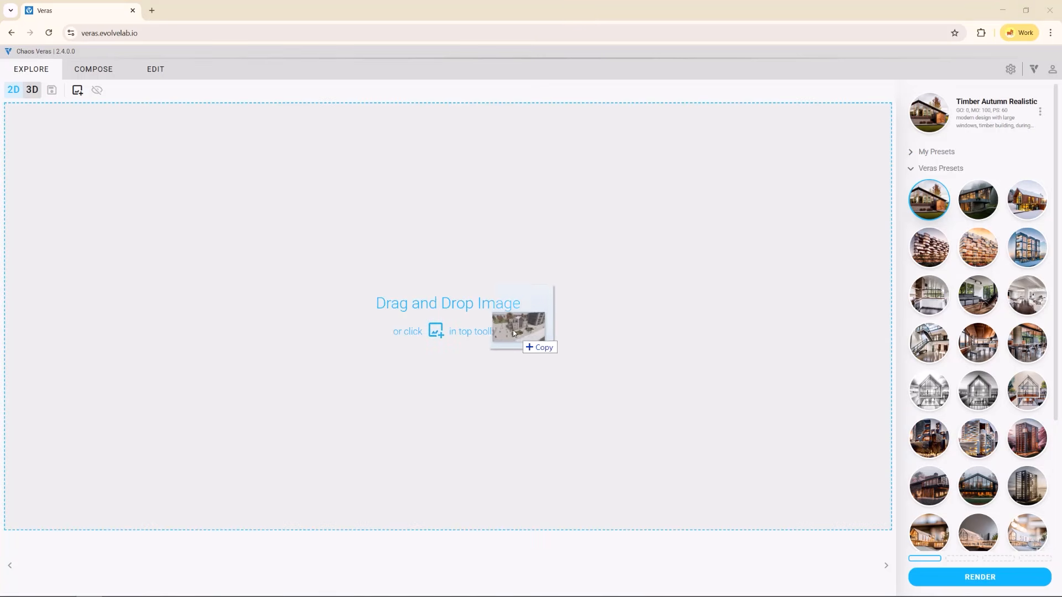
{"action": "mouse_move", "coordinate": [510, 329]}
{"action": "left_mouse_down"}
{"action": "mouse_move", "coordinate": [427, 225]}
{"action": "mouse_move", "coordinate": [407, 227]}
{"action": "left_mouse_up"}
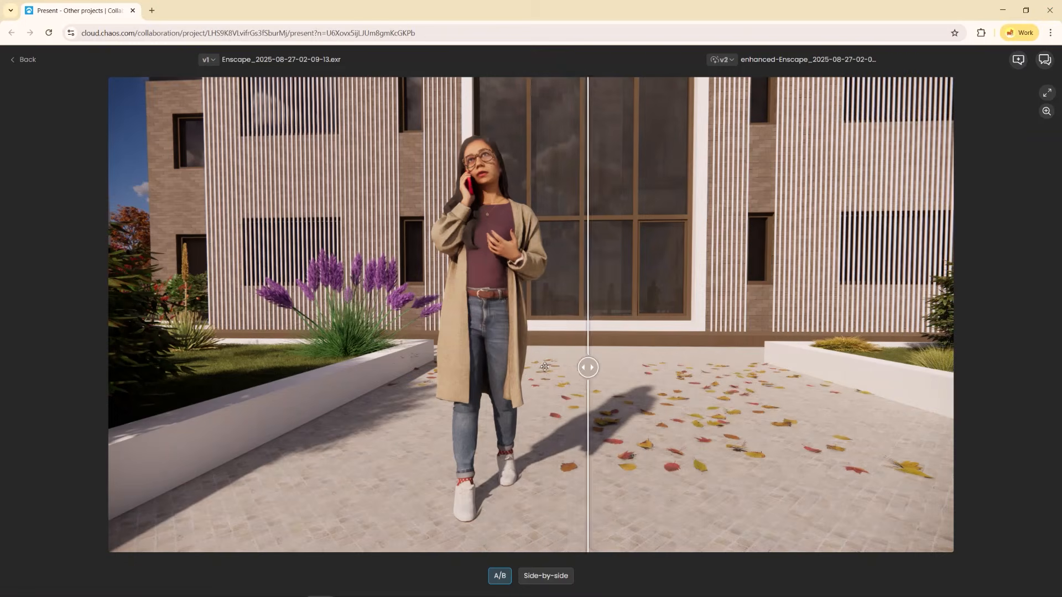
{"action": "left_click_drag", "start_coordinate": [588, 365], "coordinate": [491, 365]}
{"action": "scroll", "coordinate": [482, 177], "scroll_direction": "up", "scroll_amount": 5}
{"action": "left_click_drag", "start_coordinate": [560, 250], "coordinate": [273, 254]}
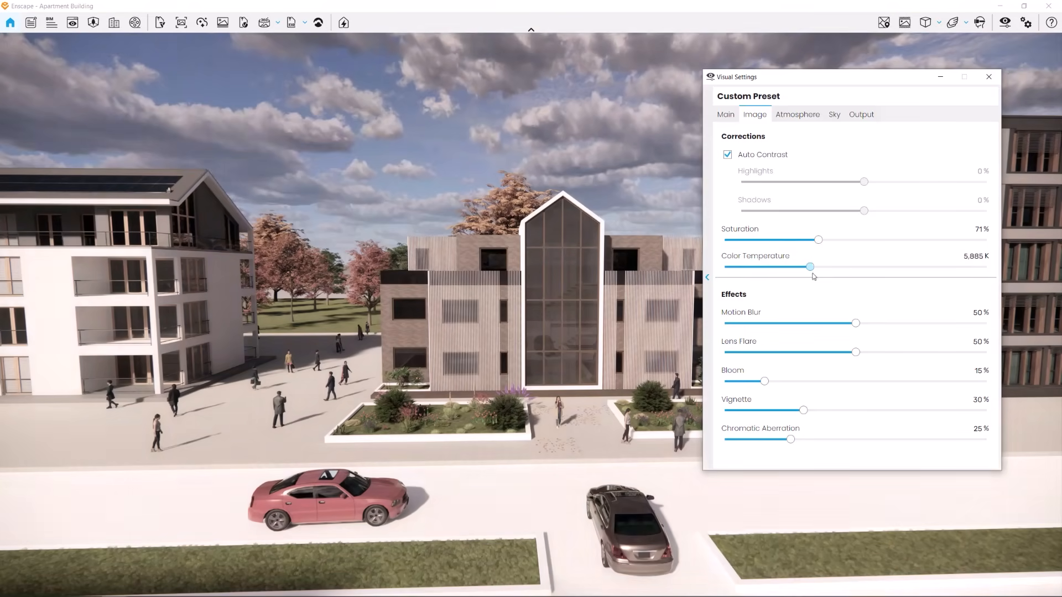
{"action": "left_click_drag", "start_coordinate": [811, 267], "coordinate": [740, 268]}
{"action": "left_click", "coordinate": [990, 77]}
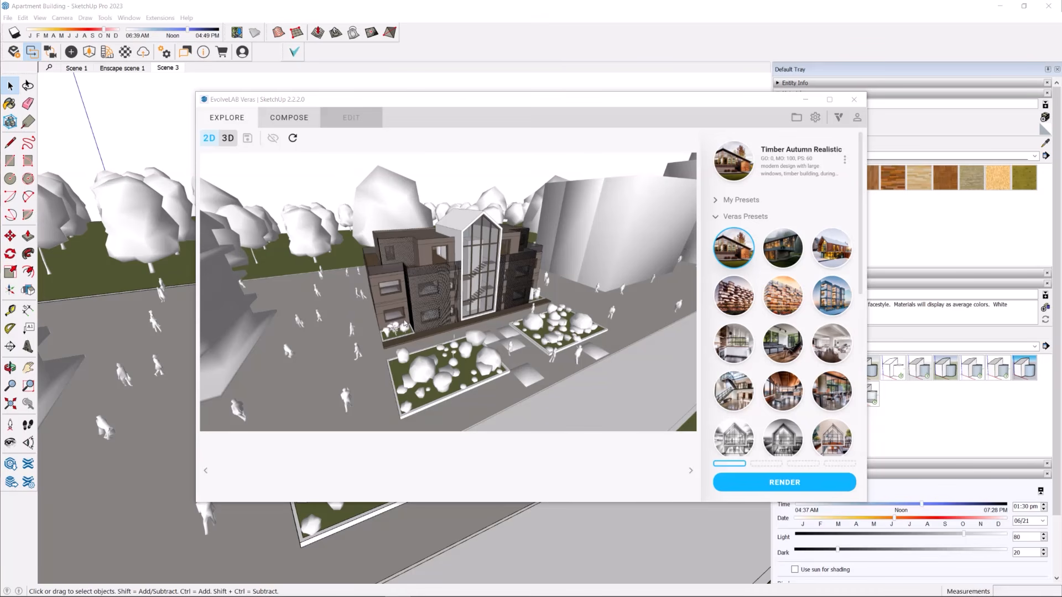
Render the SketchUp landscaped entrance view with the Timber Autumn Realistic preset
{"action": "left_click", "coordinate": [489, 107]}
{"action": "scroll", "coordinate": [445, 412], "scroll_direction": "up", "scroll_amount": 5}
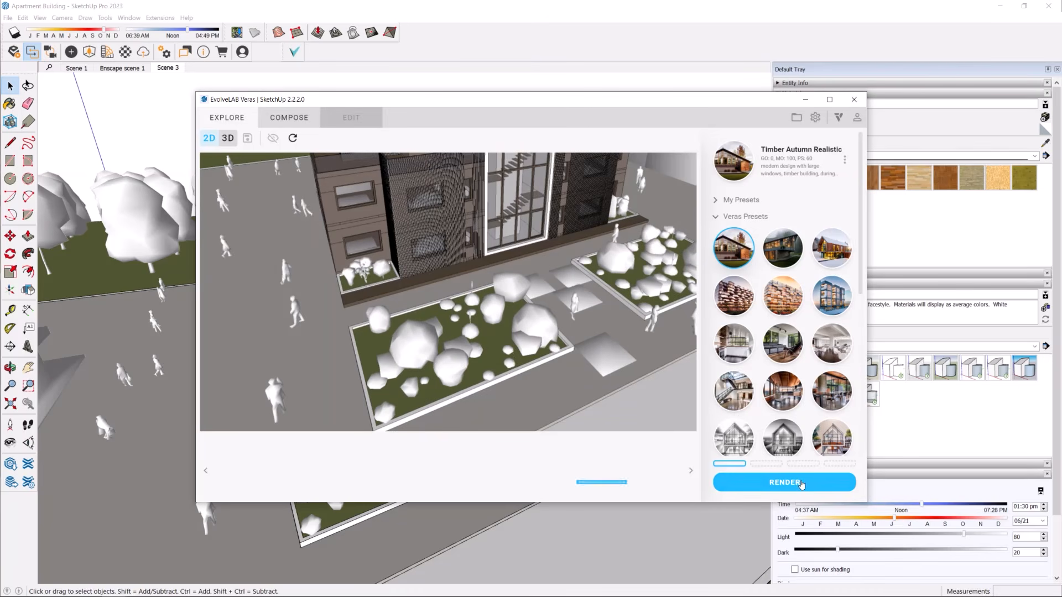
{"action": "left_click", "coordinate": [801, 484]}
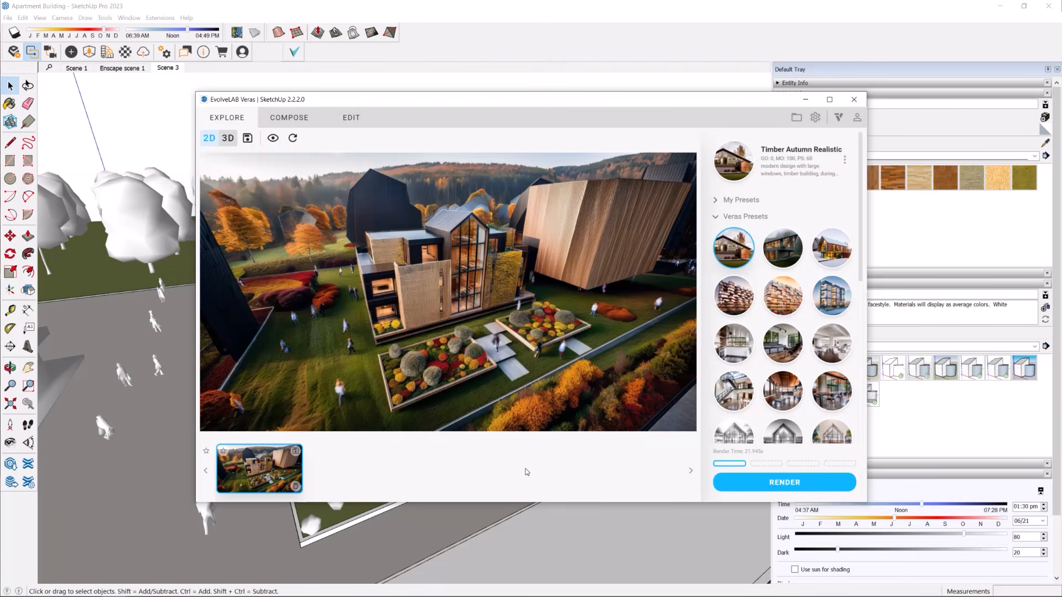
Render the church courtyard view with the Brick, Concrete and Timber preset and browse the generated variations
{"action": "scroll", "coordinate": [369, 192], "scroll_direction": "up", "scroll_amount": 4}
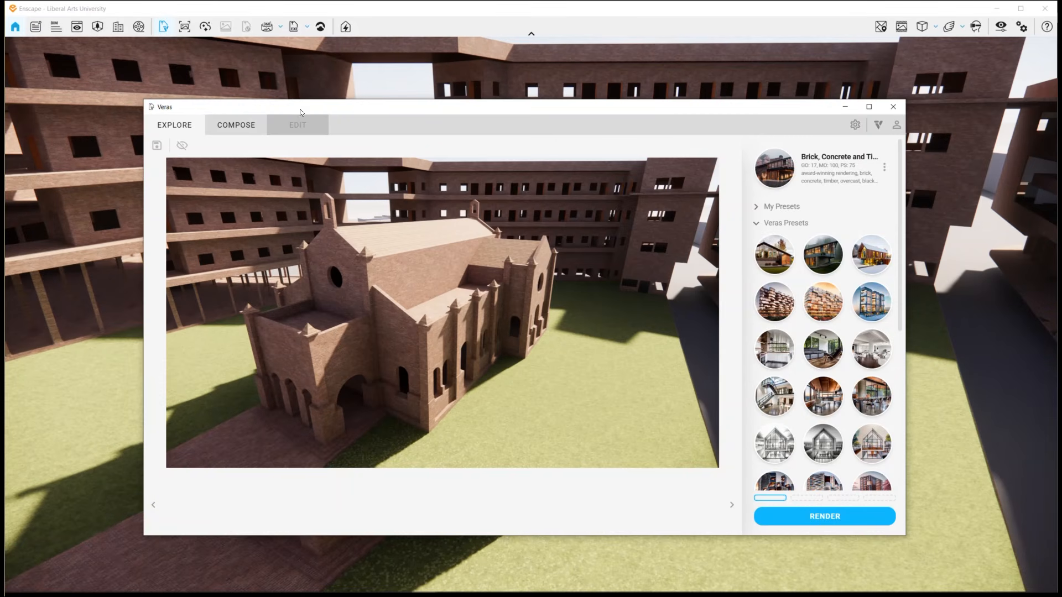
{"action": "left_click", "coordinate": [825, 516]}
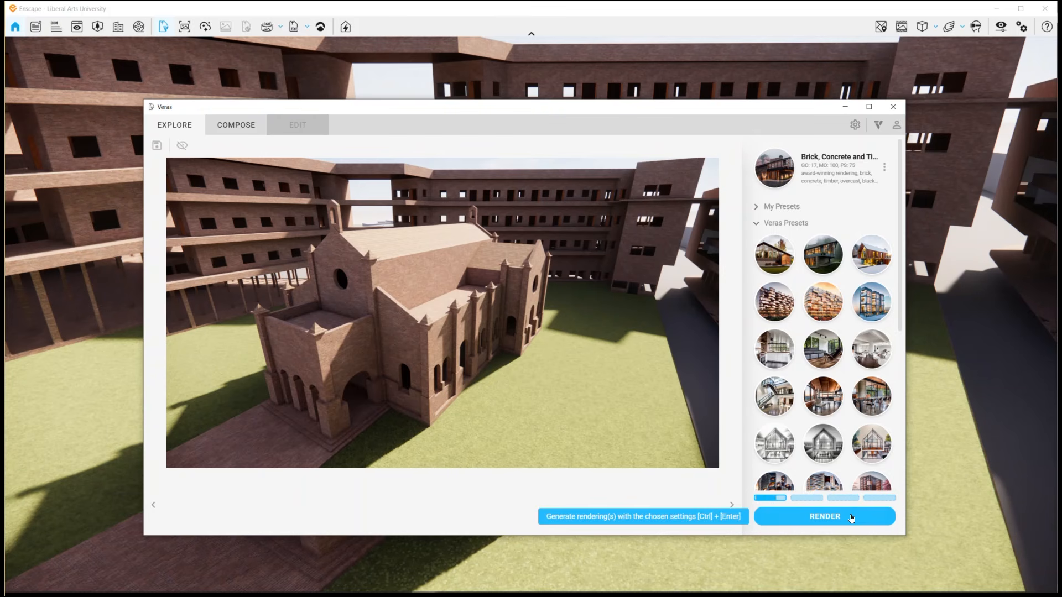
{"action": "left_click", "coordinate": [299, 508]}
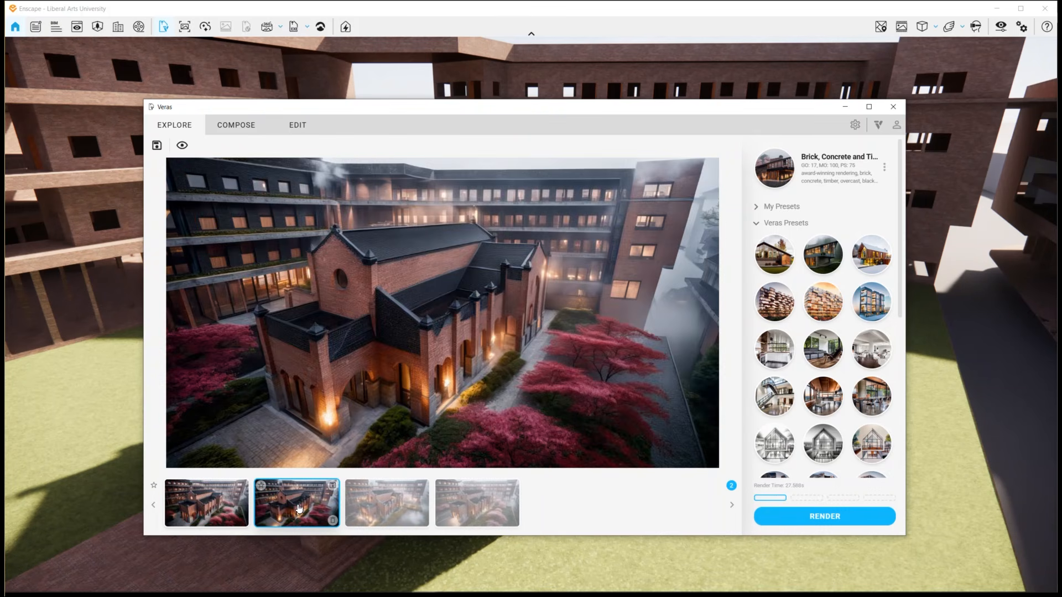
{"action": "left_click", "coordinate": [394, 504]}
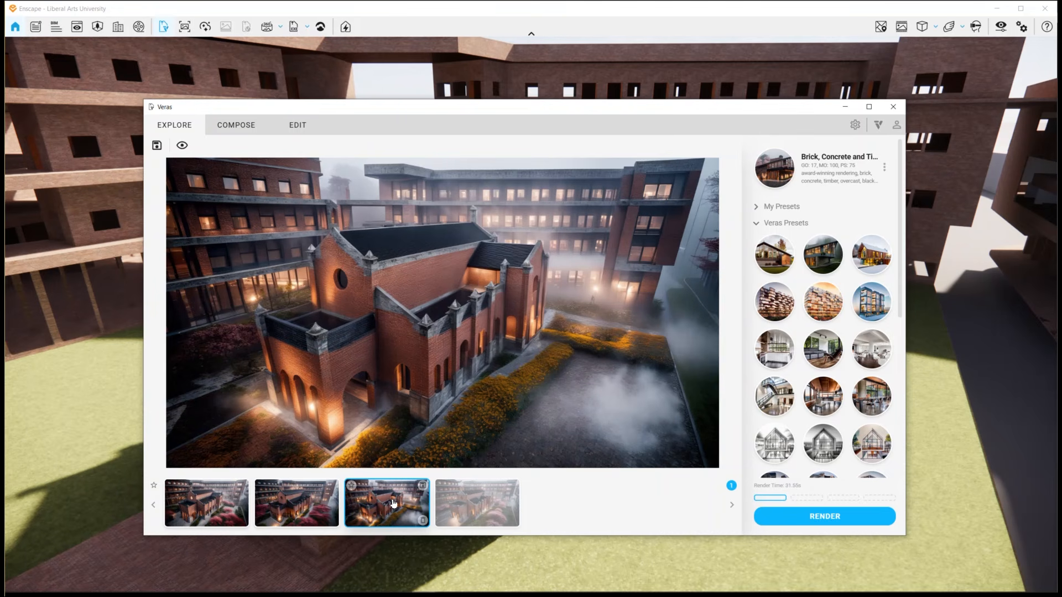
{"action": "left_click", "coordinate": [482, 506]}
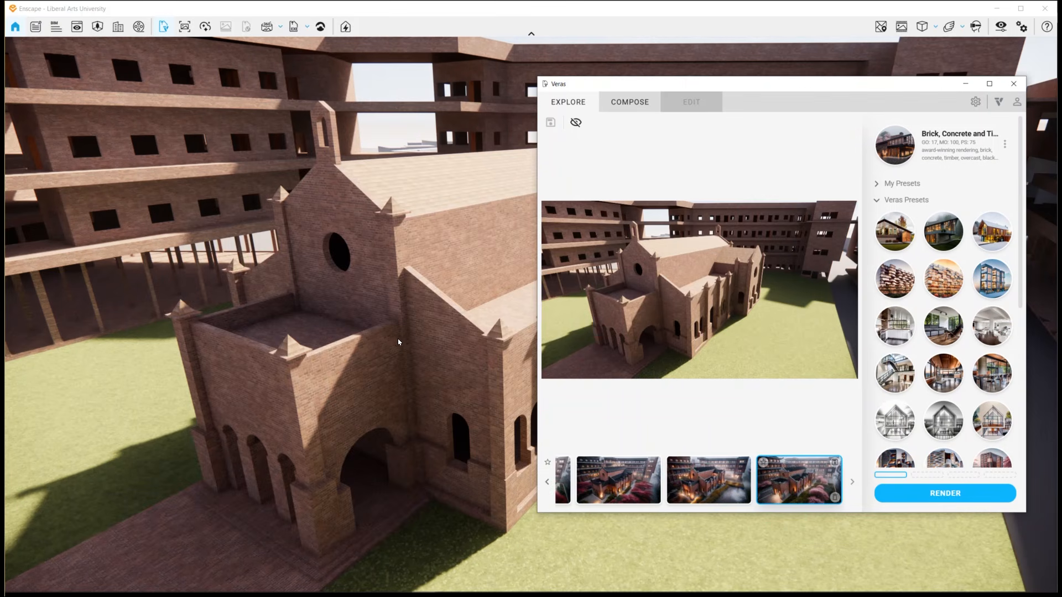
{"action": "left_click_drag", "start_coordinate": [318, 342], "coordinate": [385, 339]}
{"action": "right_click_drag", "start_coordinate": [395, 337], "coordinate": [332, 293]}
{"action": "left_click_drag", "start_coordinate": [332, 293], "coordinate": [382, 294]}
{"action": "right_click_drag", "start_coordinate": [382, 294], "coordinate": [321, 292]}
{"action": "right_click_drag", "start_coordinate": [410, 516], "coordinate": [393, 519]}
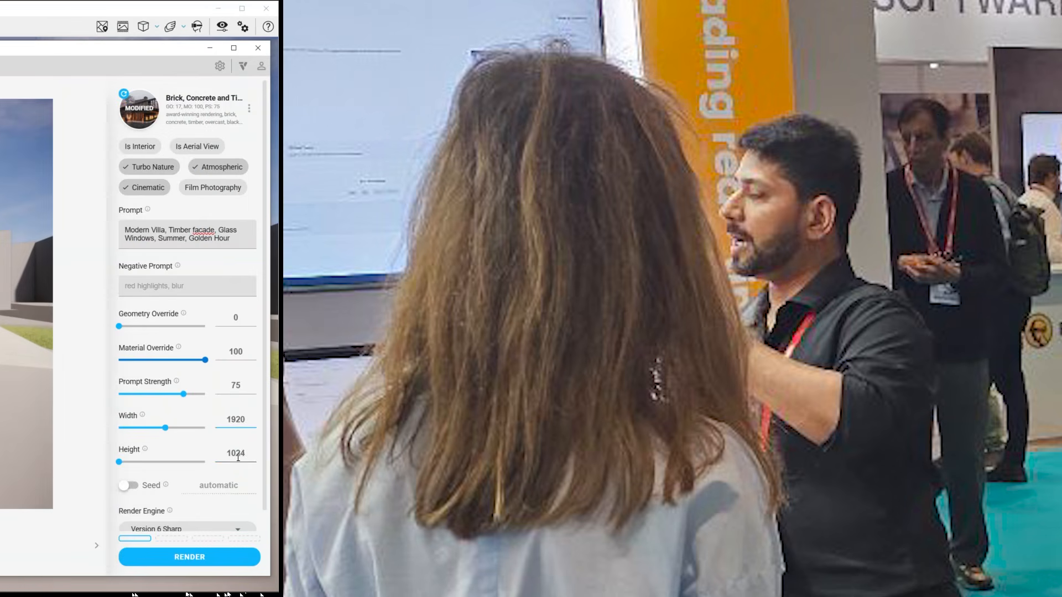
Set the output height to 1080 and render the villa and car view in Compose mode
{"action": "type", "text": "1080"}
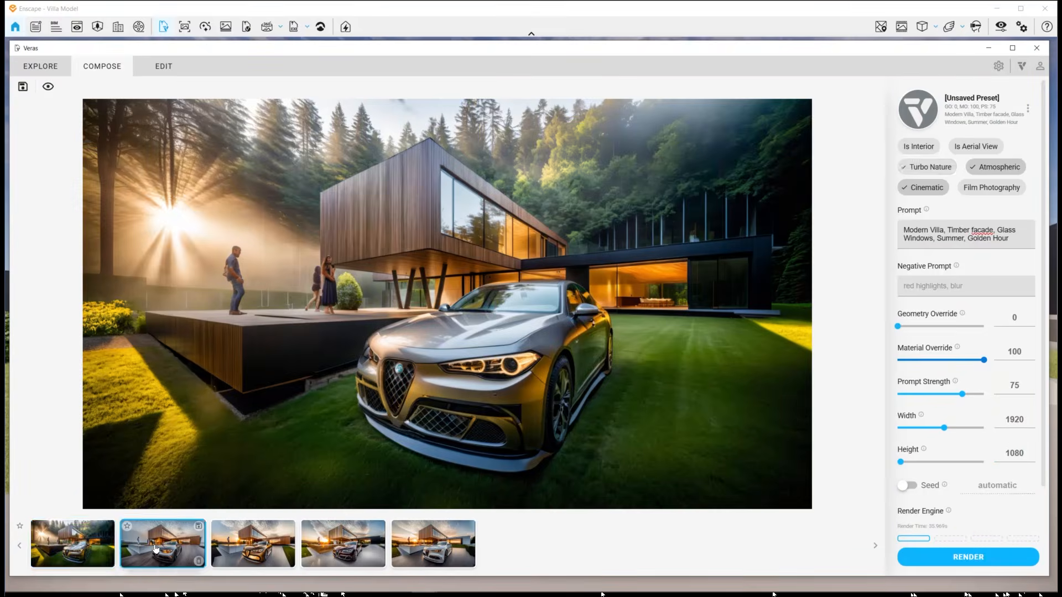
{"action": "left_click", "coordinate": [155, 549]}
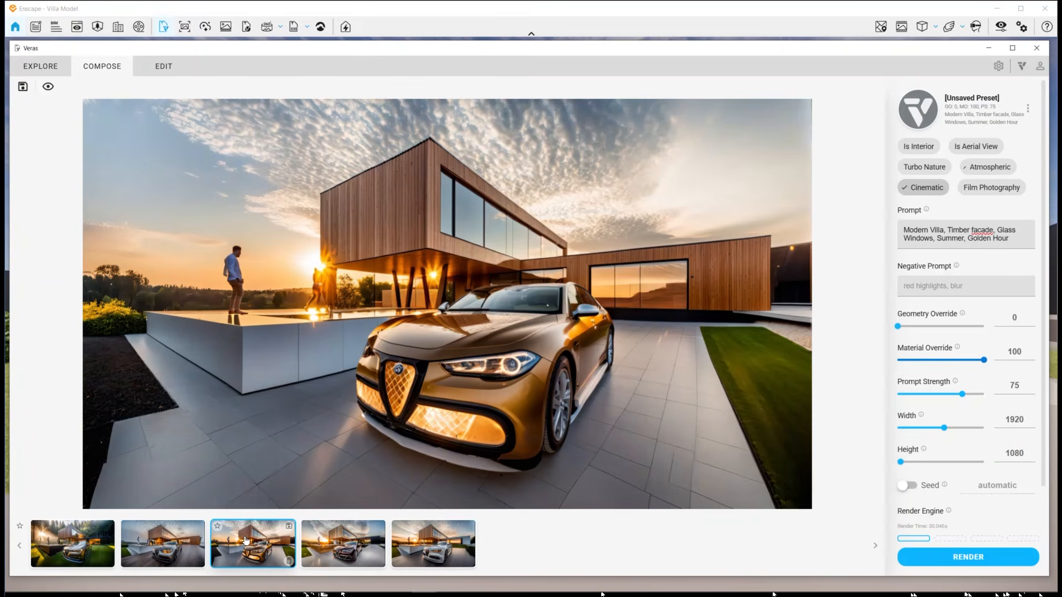
Browse the generated villa render variations one by one
{"action": "left_click", "coordinate": [247, 540]}
{"action": "left_click", "coordinate": [354, 542]}
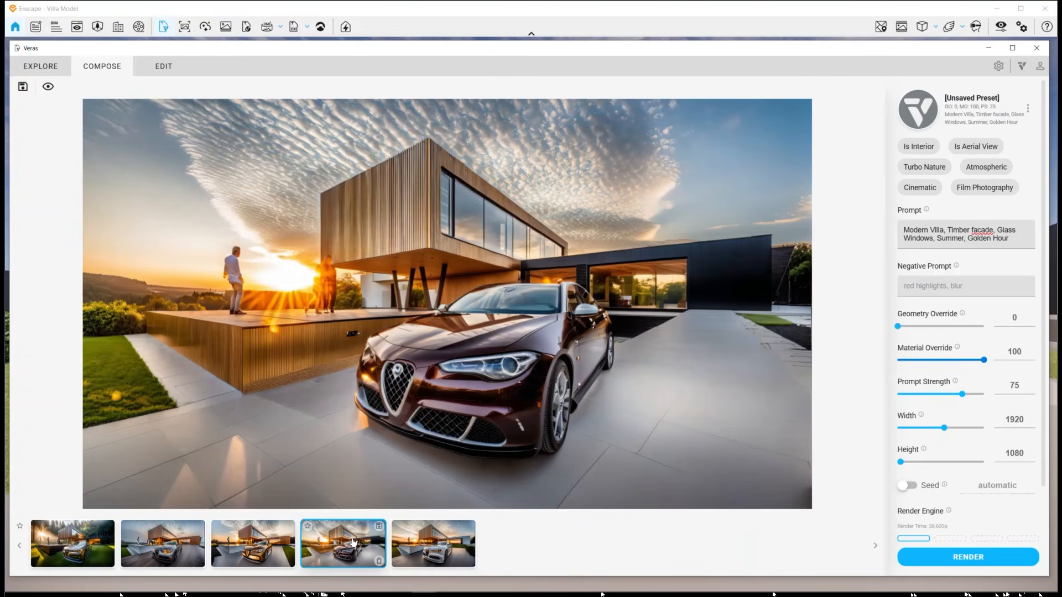
{"action": "left_click", "coordinate": [429, 545]}
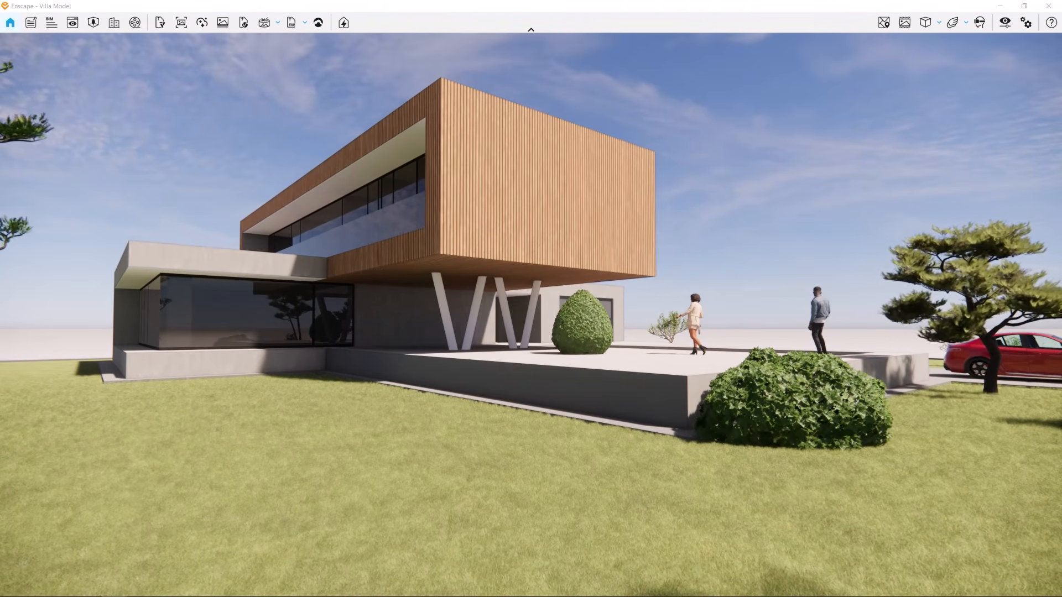
Launch Veras from the Enscape toolbar for the villa model and sign in through Chaos Login
{"action": "left_click", "coordinate": [159, 23]}
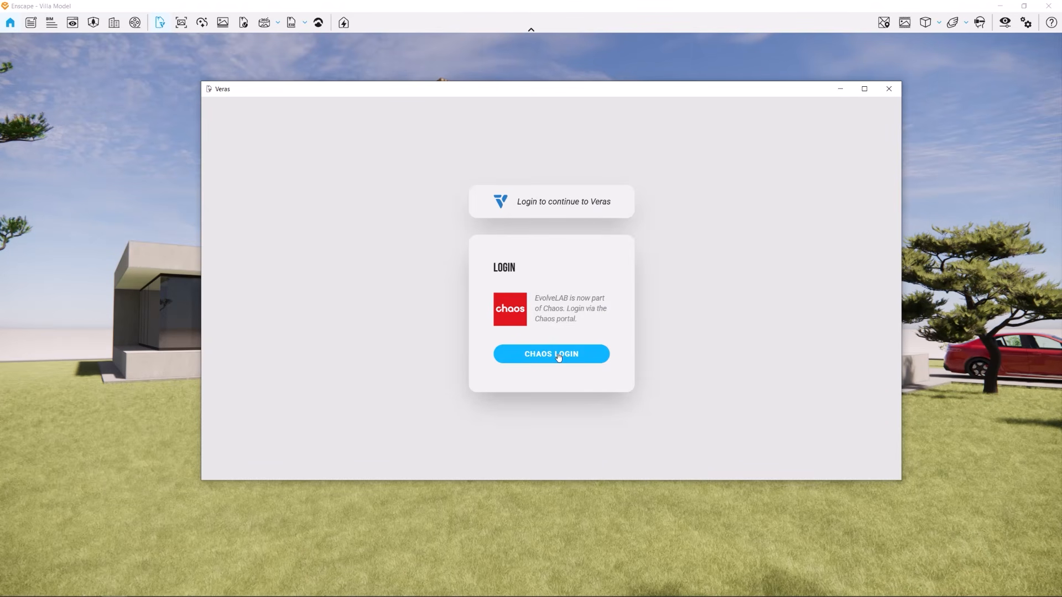
{"action": "left_click", "coordinate": [558, 355]}
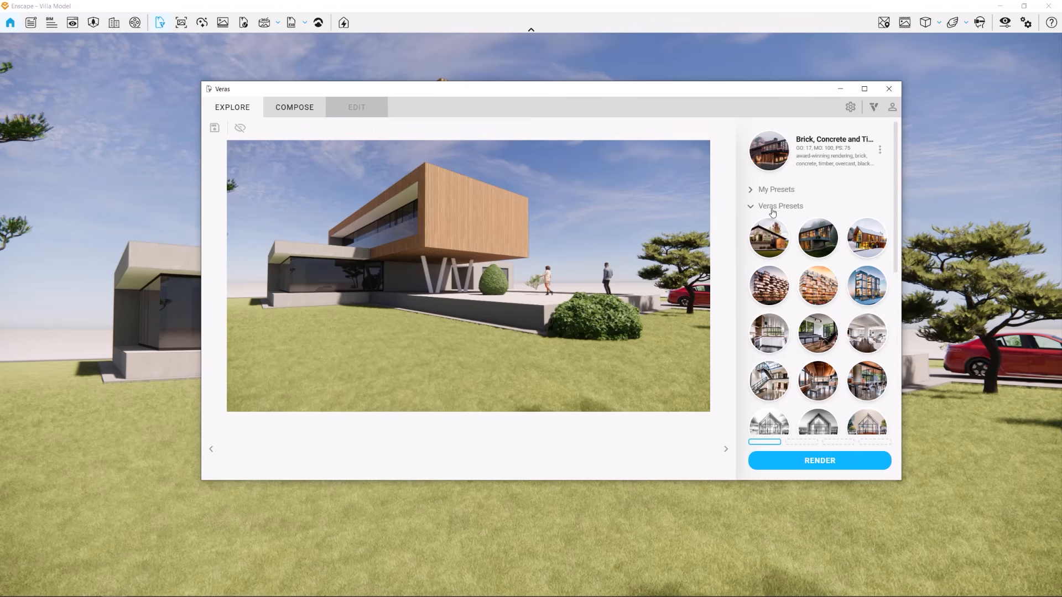
Scroll to the resolution settings and start a render of the villa view with the current preset
{"action": "scroll", "coordinate": [794, 242], "scroll_direction": "down", "scroll_amount": 3}
{"action": "scroll", "coordinate": [795, 240], "scroll_direction": "down", "scroll_amount": 3}
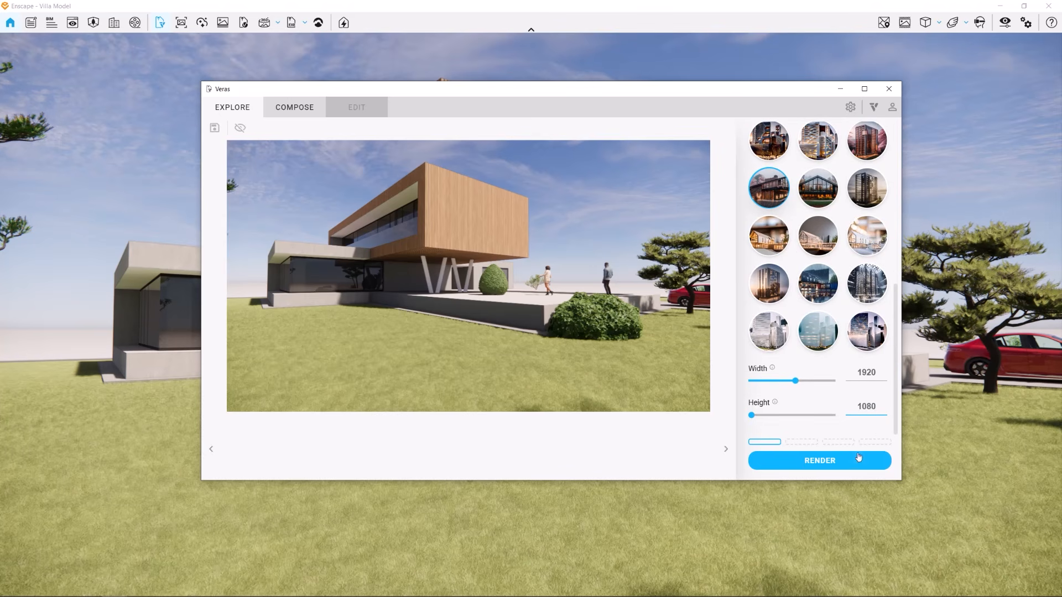
{"action": "left_click", "coordinate": [824, 470]}
Select the Timber Autumn Realistic preset and queue a render of the villa view
{"action": "left_click", "coordinate": [235, 114]}
{"action": "scroll", "coordinate": [842, 290], "scroll_direction": "up", "scroll_amount": 8}
{"action": "scroll", "coordinate": [835, 301], "scroll_direction": "up", "scroll_amount": 1}
{"action": "mouse_move", "coordinate": [773, 241]}
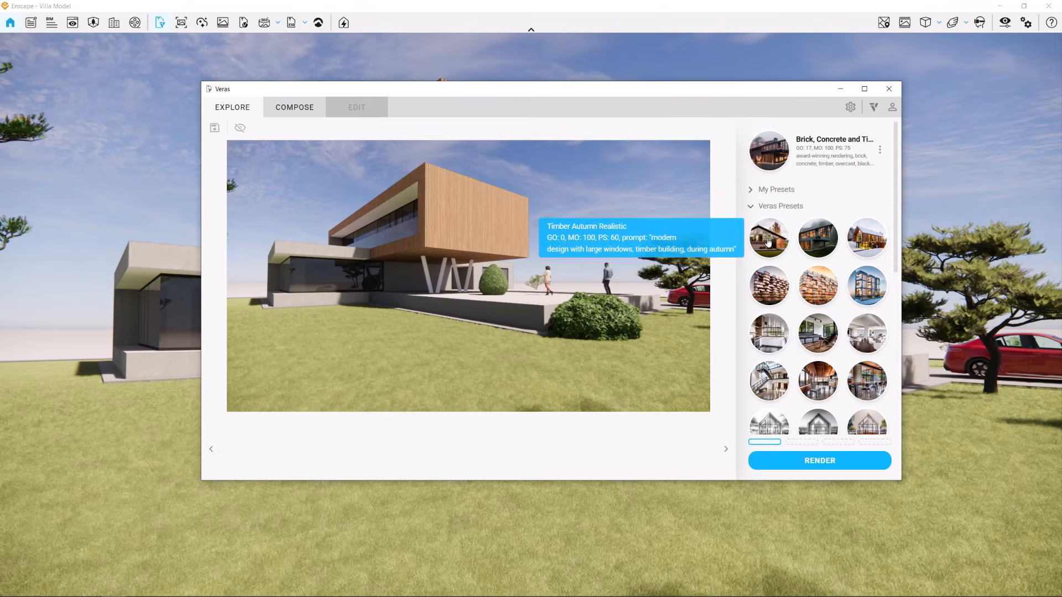
{"action": "left_click", "coordinate": [768, 241]}
{"action": "left_click", "coordinate": [773, 459]}
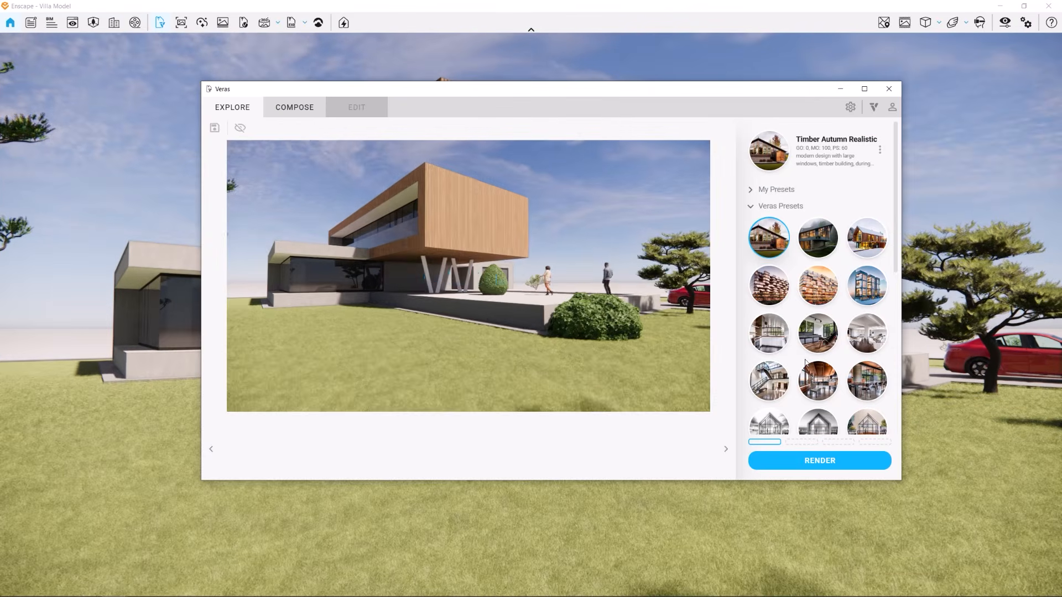
Select a model-style preset further down the preset list and queue another render
{"action": "scroll", "coordinate": [808, 302], "scroll_direction": "down", "scroll_amount": 5}
{"action": "scroll", "coordinate": [809, 302], "scroll_direction": "down", "scroll_amount": 2}
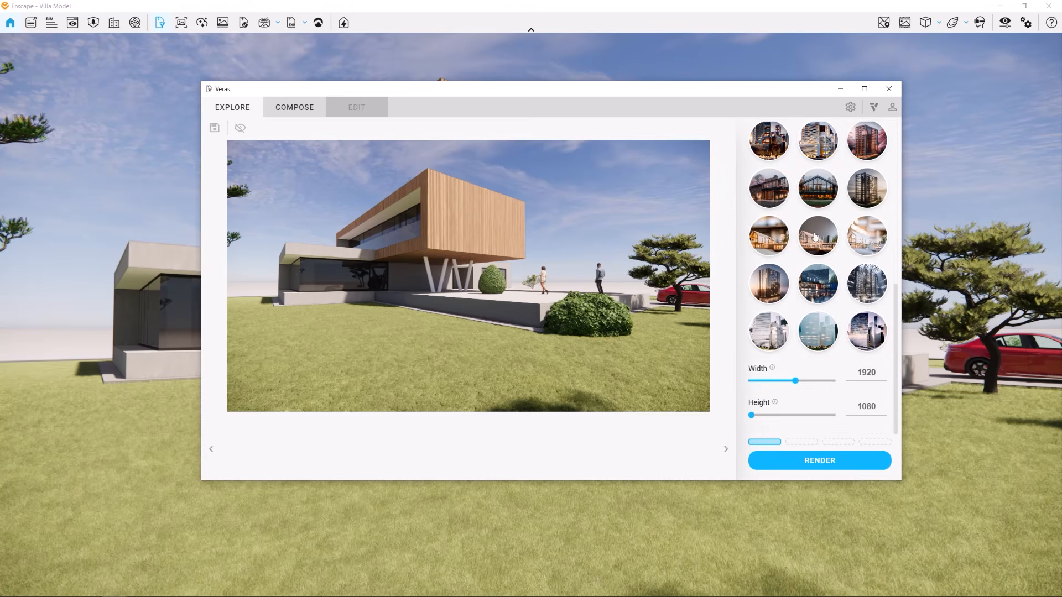
{"action": "left_click", "coordinate": [767, 241]}
{"action": "left_click", "coordinate": [821, 465]}
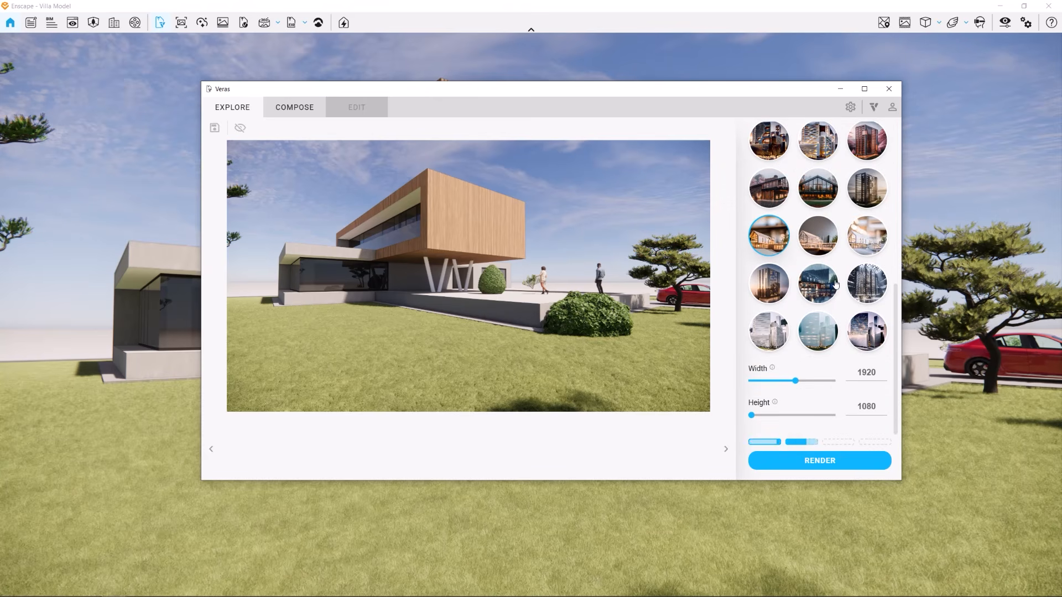
Select the International Style Winter preset and queue another render
{"action": "scroll", "coordinate": [809, 221], "scroll_direction": "up", "scroll_amount": 7}
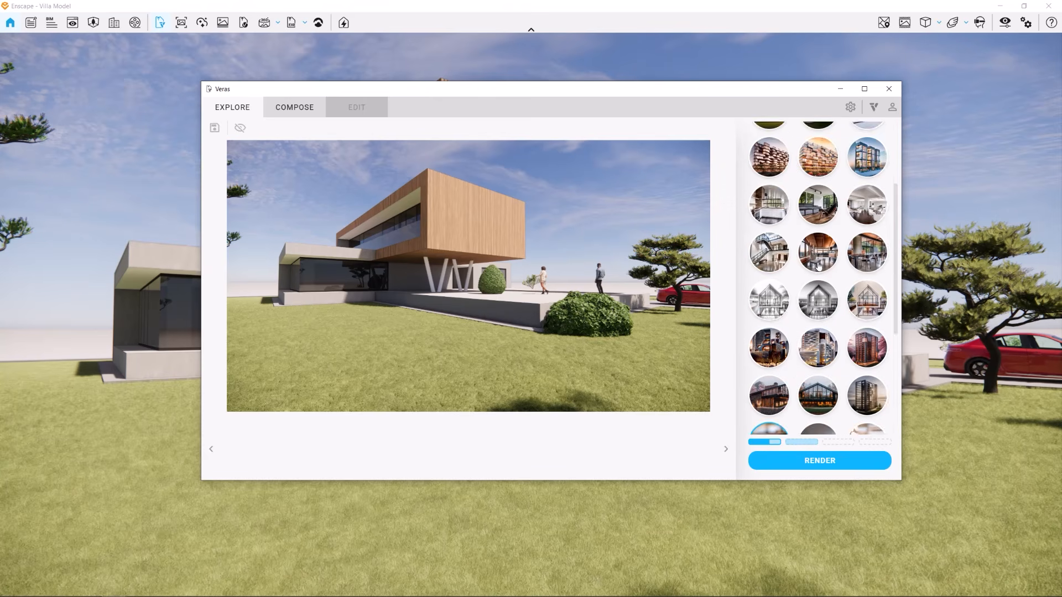
{"action": "left_click", "coordinate": [860, 287]}
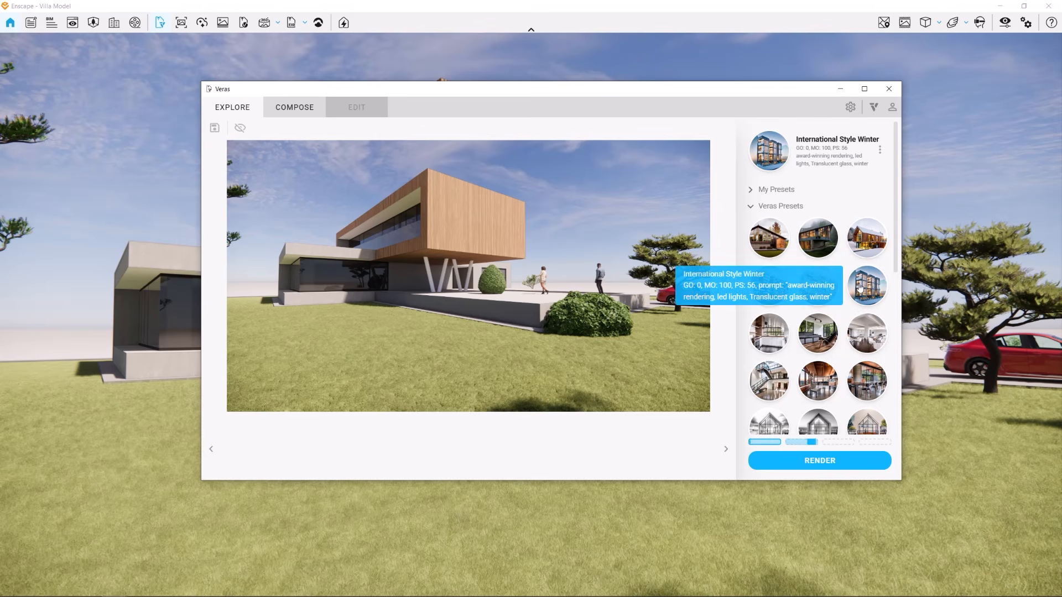
{"action": "left_click", "coordinate": [808, 462]}
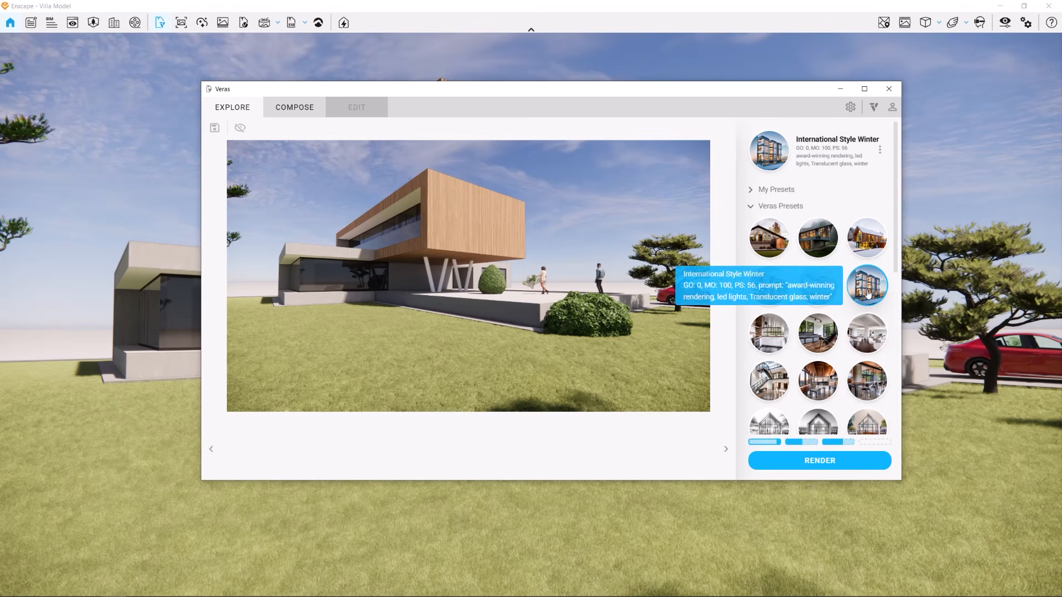
{"action": "scroll", "coordinate": [827, 377], "scroll_direction": "down", "scroll_amount": 3}
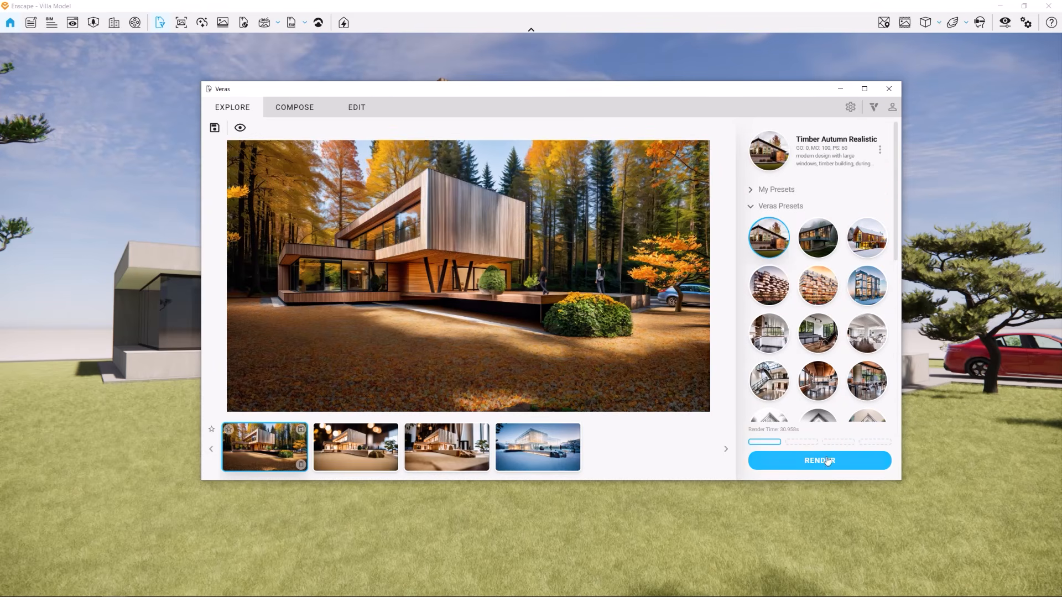
Browse the finished villa render variations in the thumbnail strip
{"action": "left_click", "coordinate": [355, 444]}
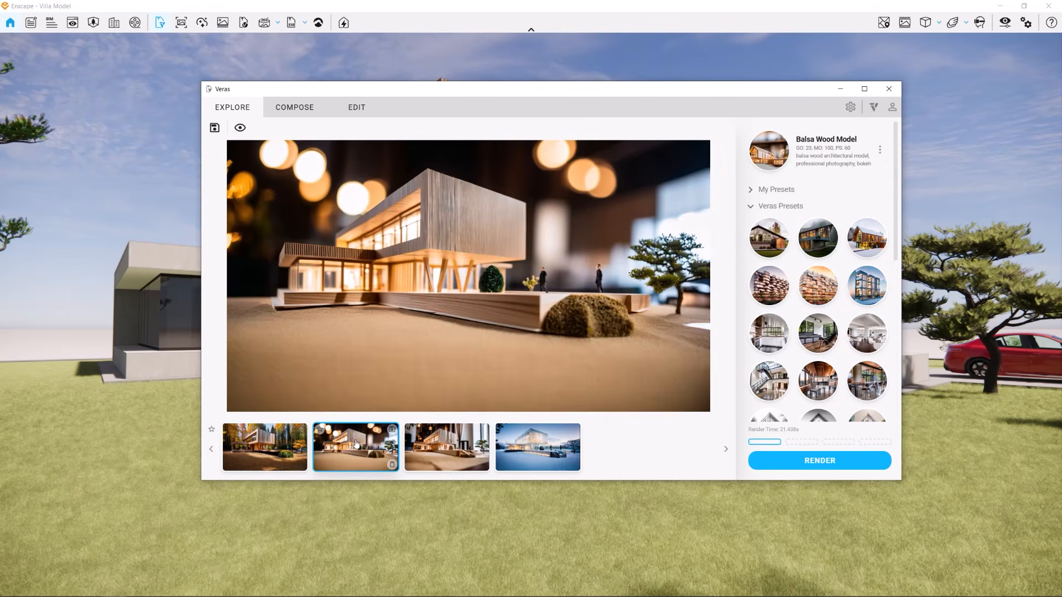
{"action": "left_click", "coordinate": [445, 447]}
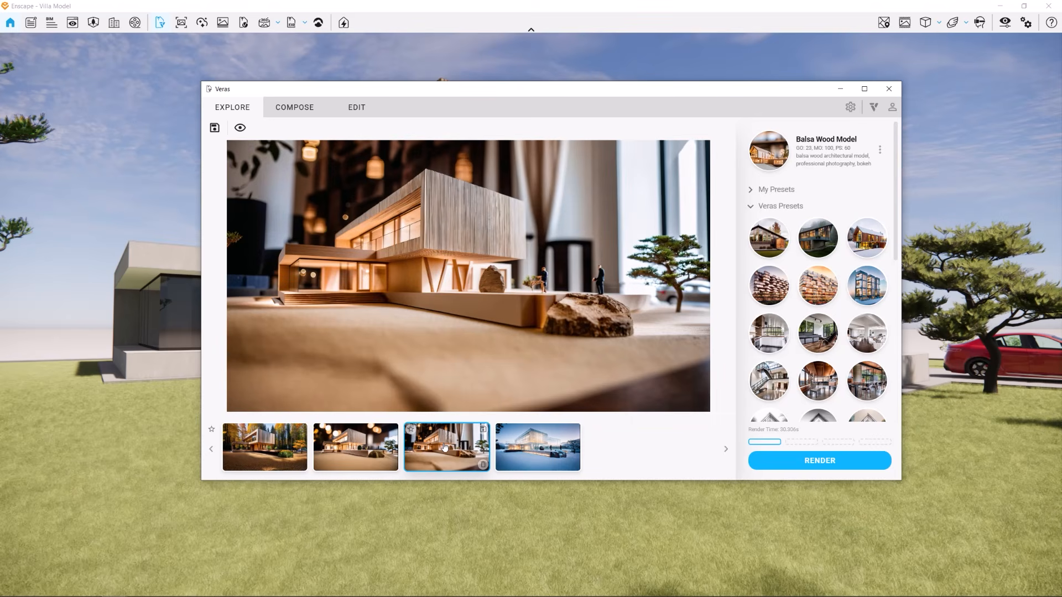
{"action": "left_click", "coordinate": [535, 447]}
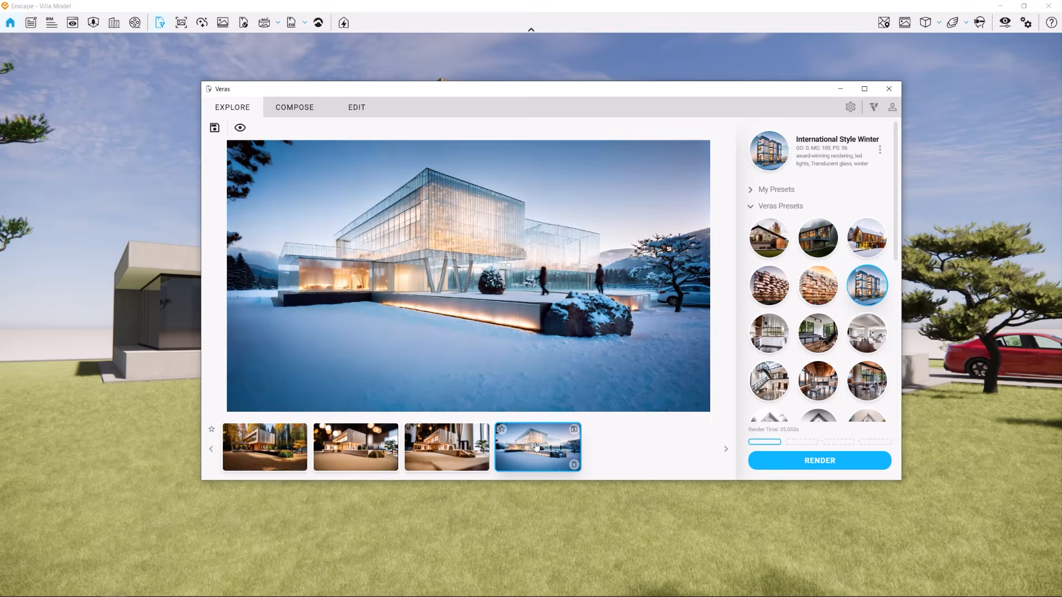
{"action": "left_click", "coordinate": [620, 448]}
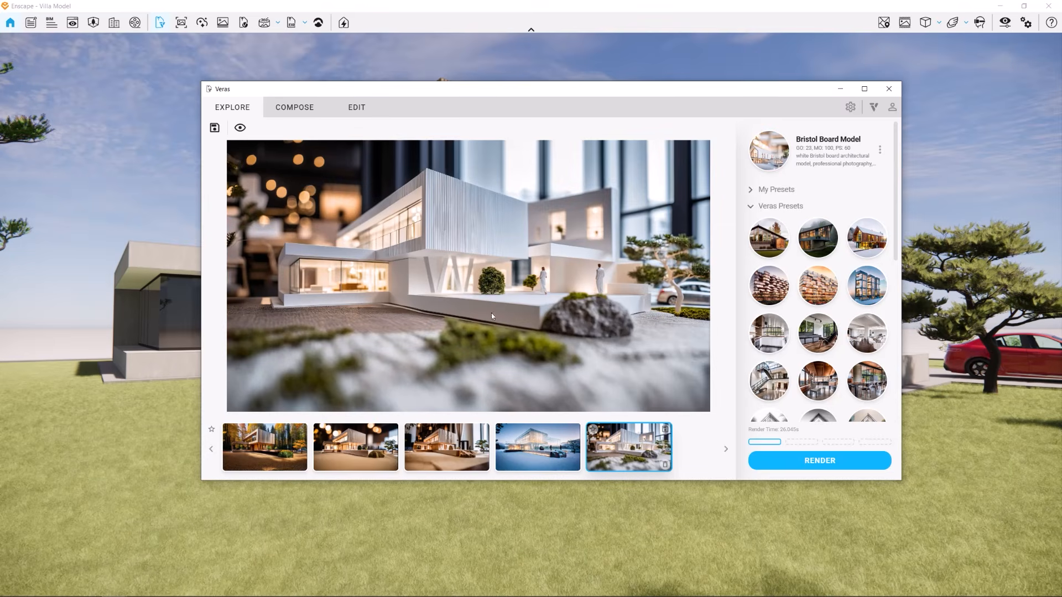
Zoom and pan within the Bristol Board Model render to inspect its details
{"action": "scroll", "coordinate": [513, 260], "scroll_direction": "up", "scroll_amount": 4}
{"action": "left_click_drag", "start_coordinate": [430, 212], "coordinate": [627, 259]}
{"action": "left_click_drag", "start_coordinate": [760, 260], "coordinate": [503, 256]}
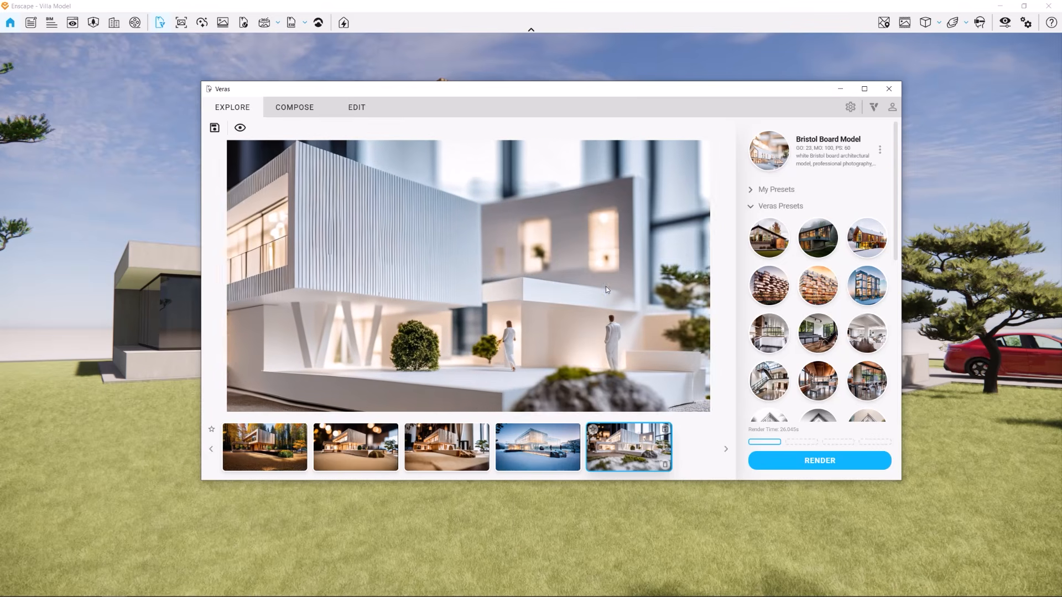
{"action": "scroll", "coordinate": [603, 285], "scroll_direction": "down", "scroll_amount": 4}
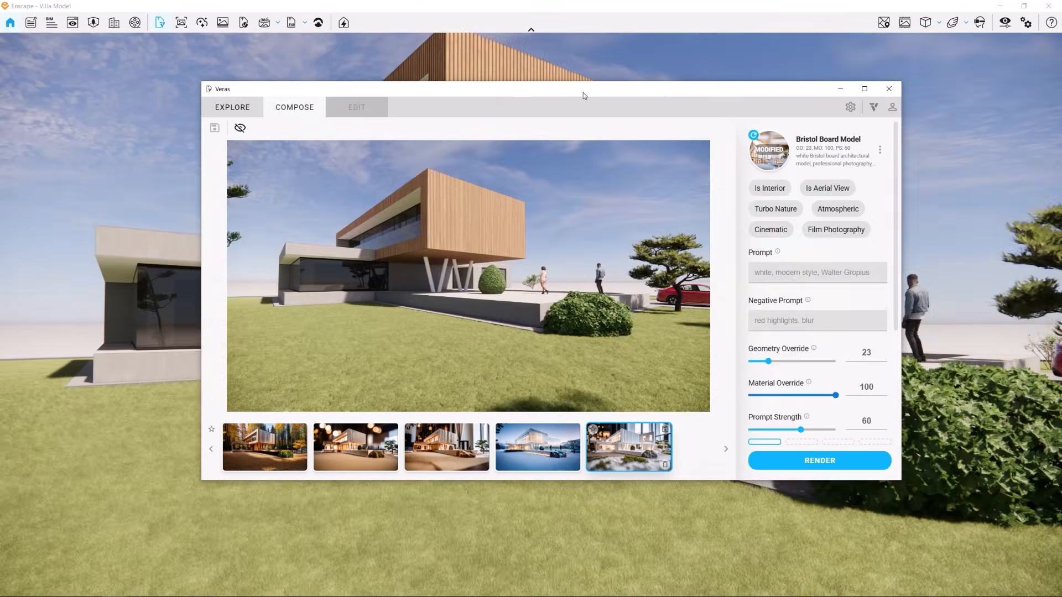
{"action": "left_click_drag", "start_coordinate": [583, 92], "coordinate": [1061, 103]}
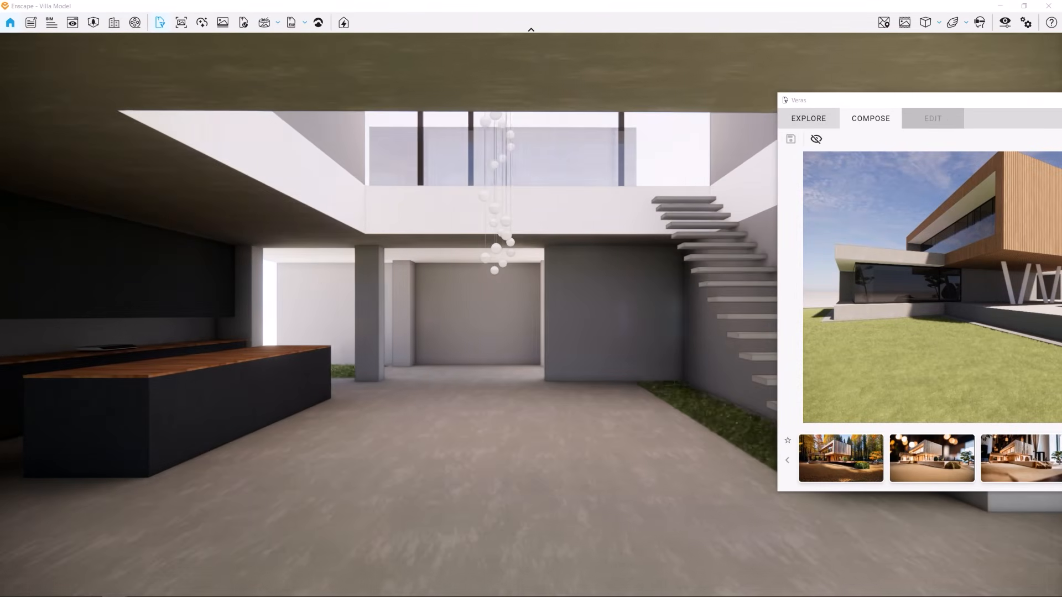
{"action": "left_click_drag", "start_coordinate": [966, 101], "coordinate": [404, 103]}
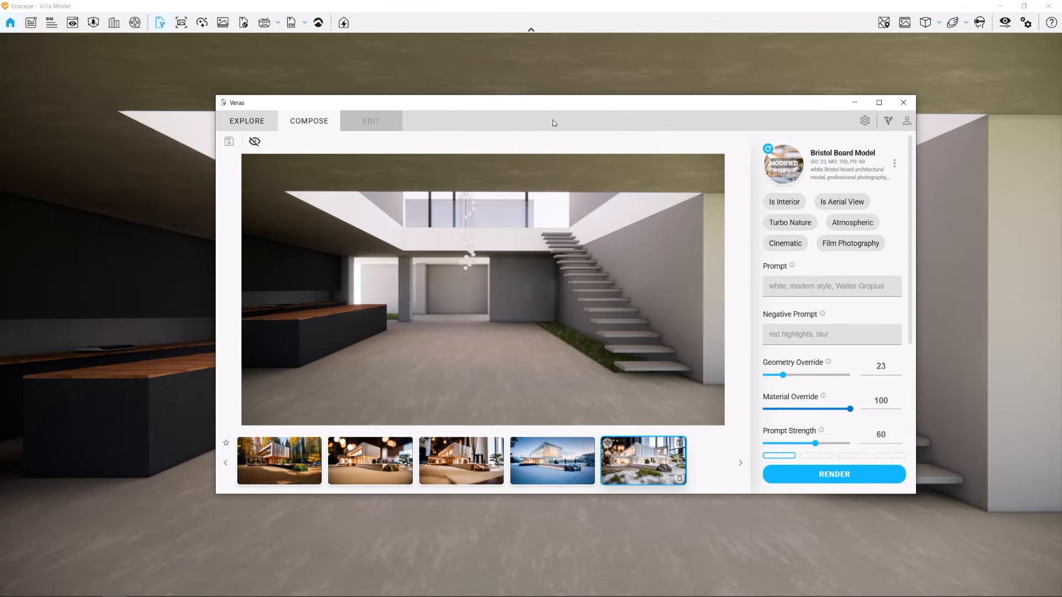
Enable the Is Interior option and enter the prompt "soft lighting with Nordic minimalist furniture"
{"action": "left_click", "coordinate": [785, 202]}
{"action": "left_click", "coordinate": [806, 294]}
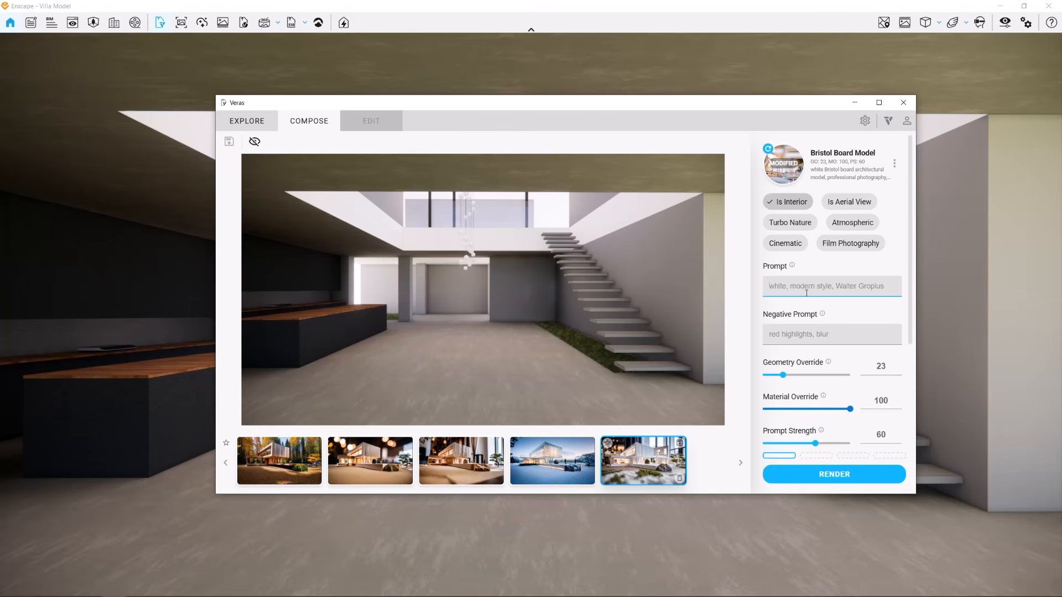
{"action": "type", "text": "soft lighting with Nordic minimalist furniture"}
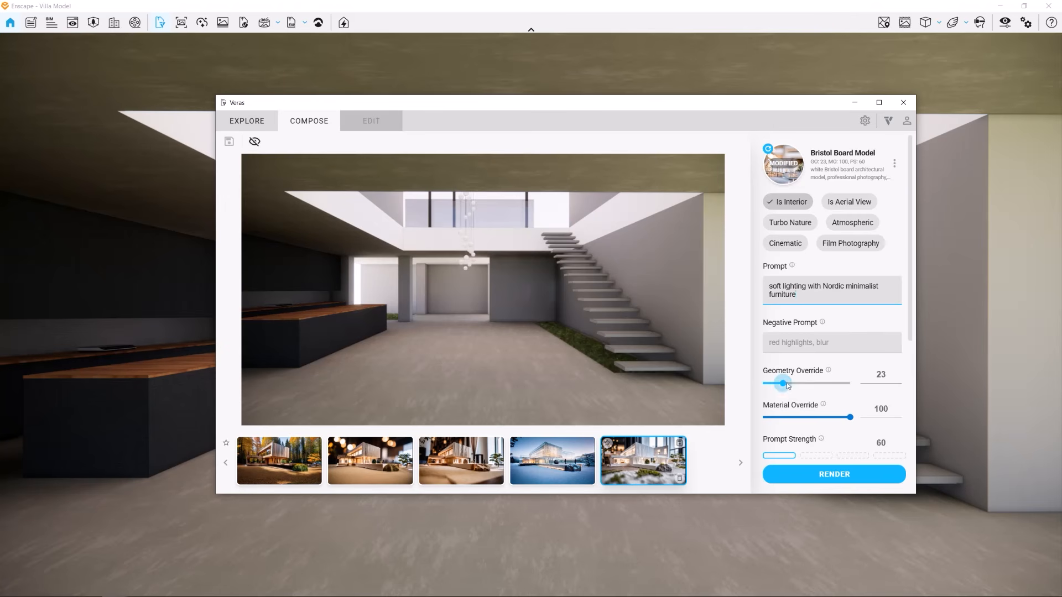
Set Geometry Override to 10 and Prompt Strength to 88, then render the interior
{"action": "mouse_move", "coordinate": [783, 387]}
{"action": "left_mouse_down"}
{"action": "mouse_move", "coordinate": [771, 387]}
{"action": "mouse_move", "coordinate": [797, 387]}
{"action": "mouse_move", "coordinate": [767, 387]}
{"action": "left_mouse_up"}
{"action": "mouse_move", "coordinate": [850, 417]}
{"action": "left_mouse_down"}
{"action": "mouse_move", "coordinate": [770, 417]}
{"action": "mouse_move", "coordinate": [854, 418]}
{"action": "left_mouse_up"}
{"action": "left_click_drag", "start_coordinate": [767, 386], "coordinate": [776, 387]}
{"action": "scroll", "coordinate": [777, 387], "scroll_direction": "down", "scroll_amount": 3}
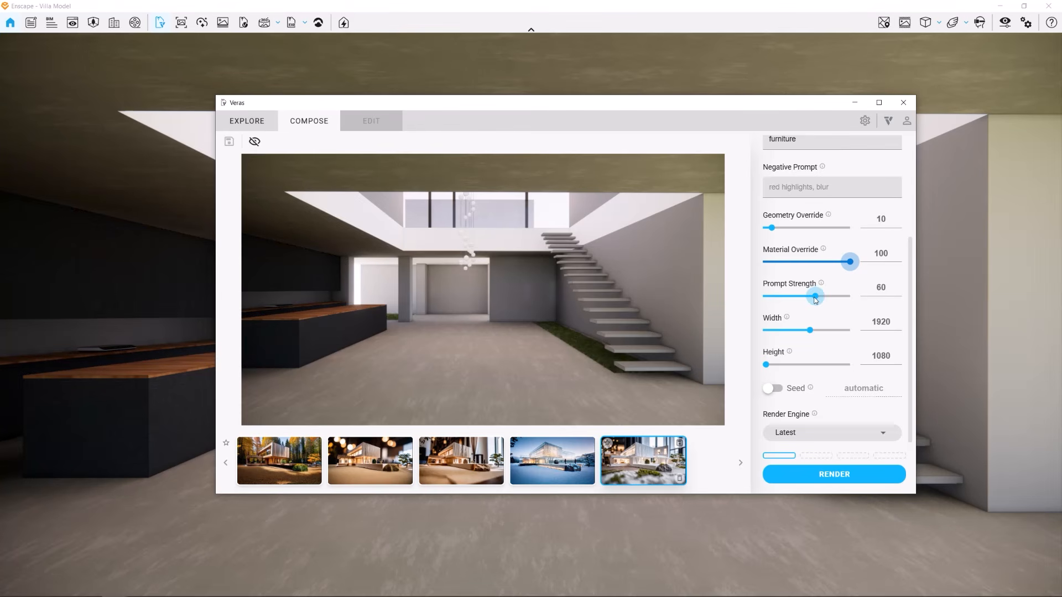
{"action": "left_click", "coordinate": [815, 298]}
{"action": "left_click_drag", "start_coordinate": [816, 299], "coordinate": [839, 298]}
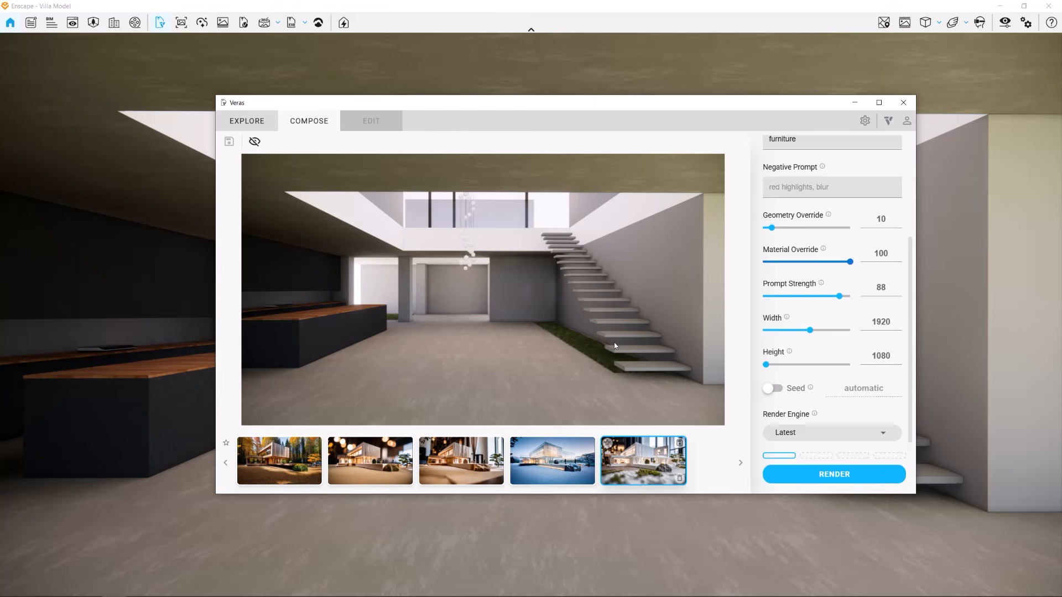
{"action": "left_click", "coordinate": [863, 477]}
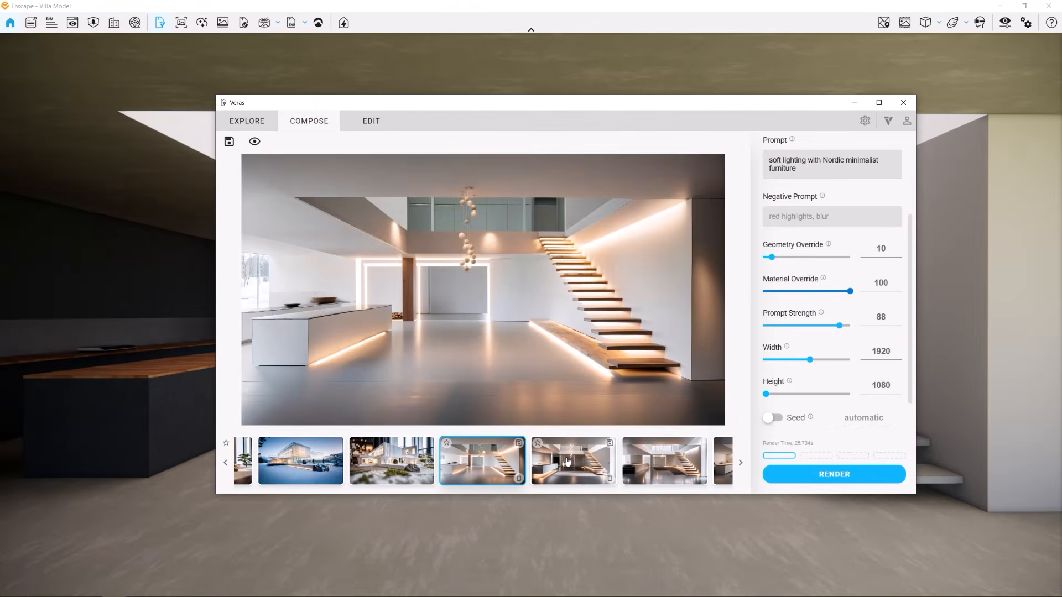
Browse the new interior render variations in the thumbnail strip
{"action": "left_click", "coordinate": [568, 461]}
{"action": "left_click", "coordinate": [593, 460]}
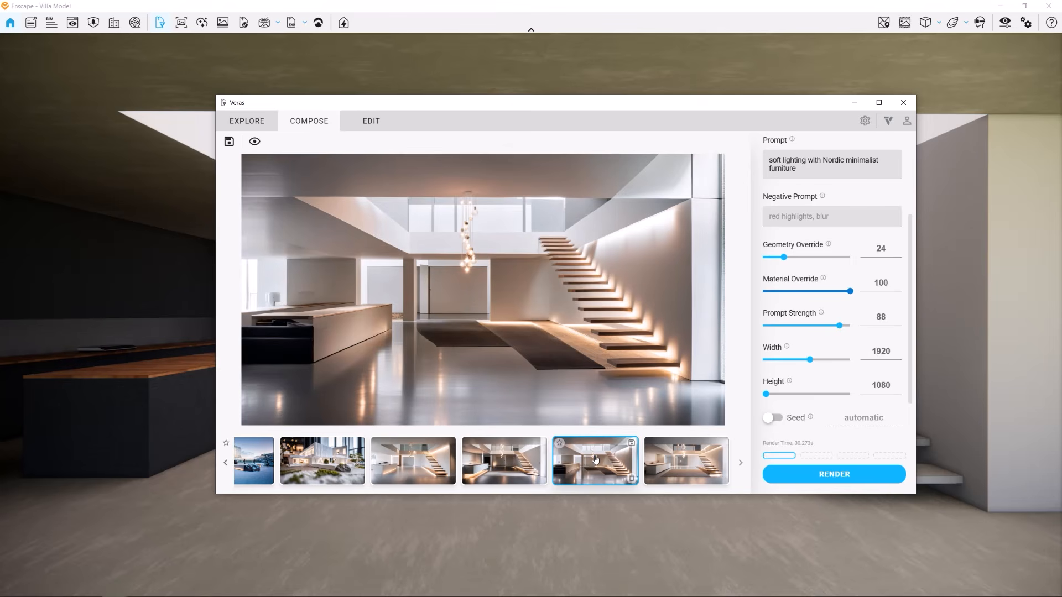
{"action": "left_click", "coordinate": [698, 460]}
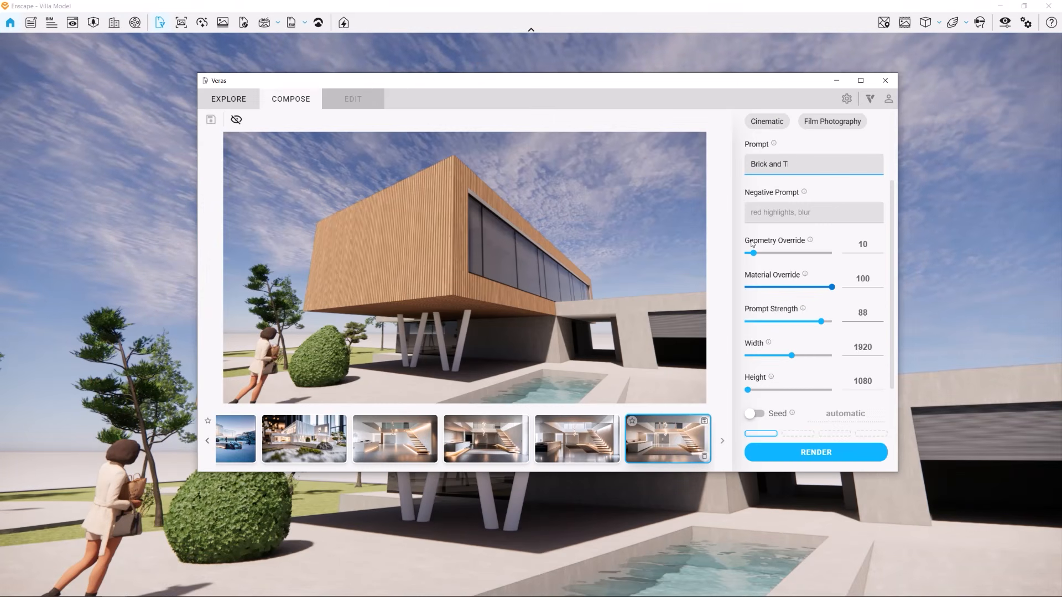
Enter the prompt "Brick and Timber, Large Glass windows", set Geometry Override to 0, and render the villa exterior
{"action": "type", "text": "ows"}
{"action": "left_click_drag", "start_coordinate": [753, 261], "coordinate": [745, 262]}
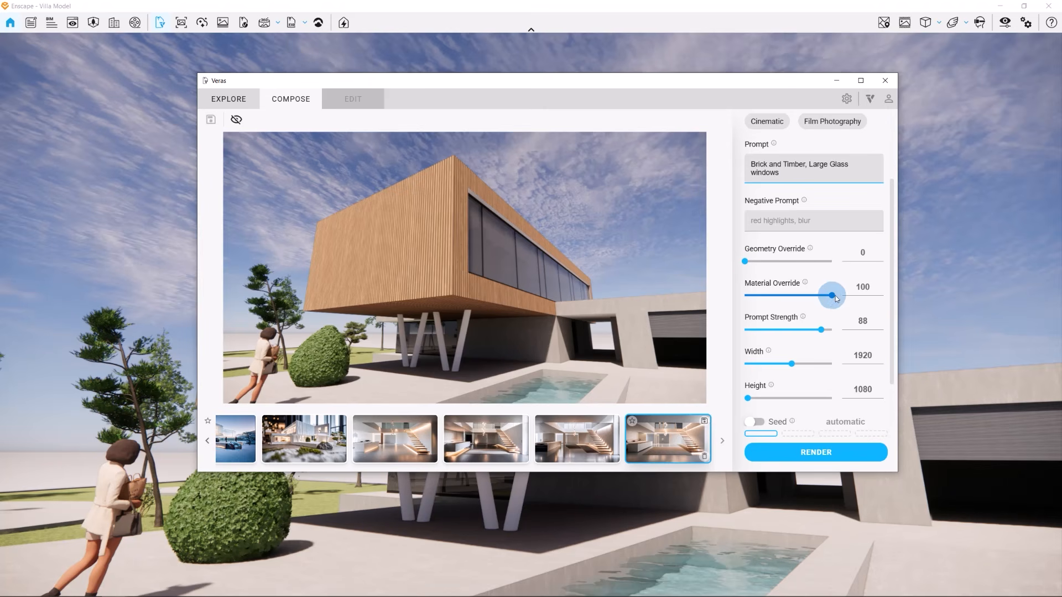
{"action": "left_click", "coordinate": [813, 452]}
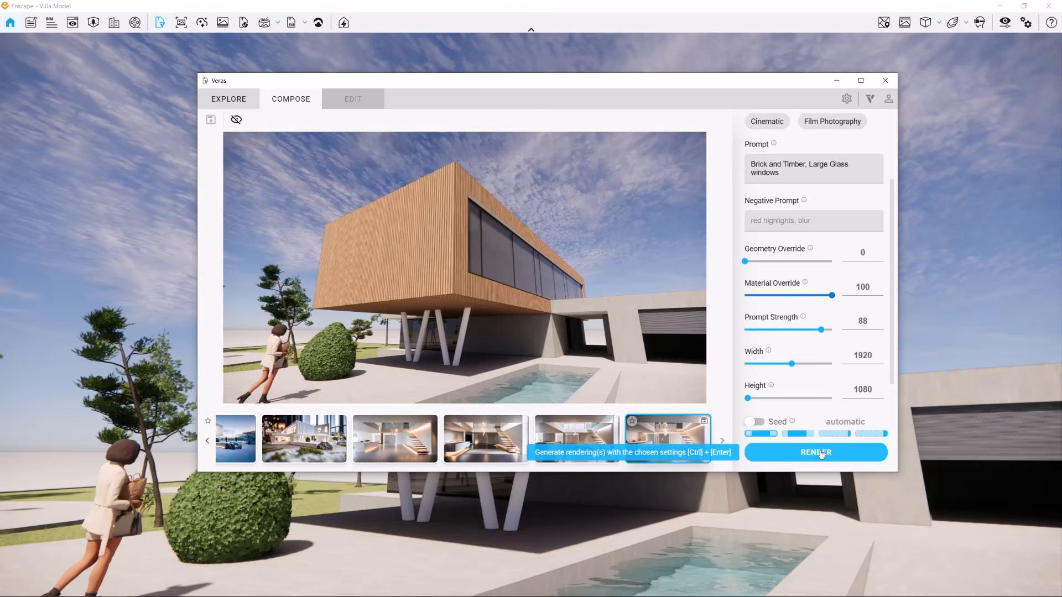
Browse the brick and timber villa renders in the thumbnail strip
{"action": "left_click", "coordinate": [575, 441]}
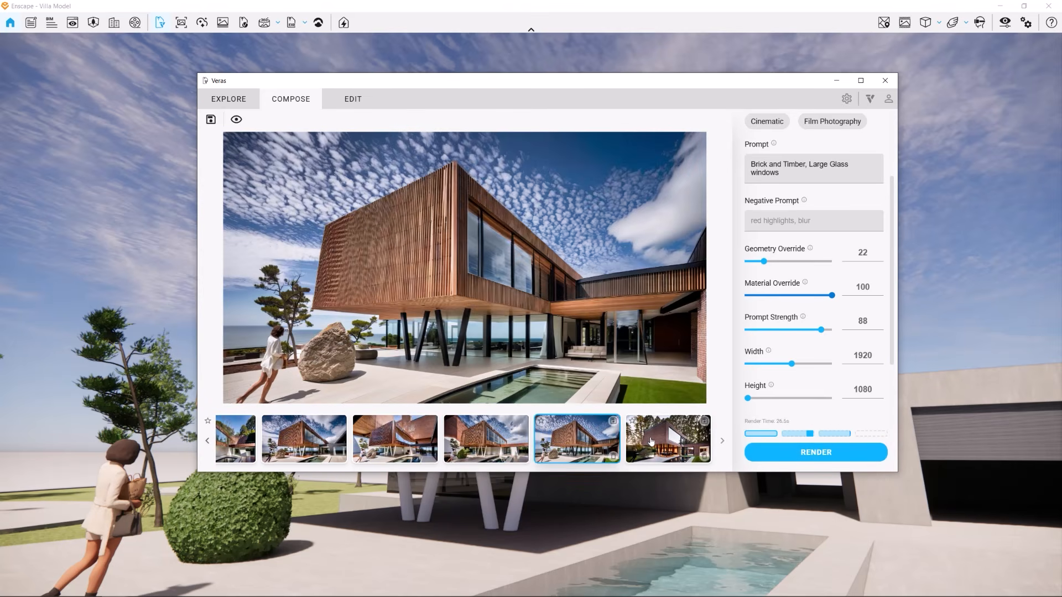
{"action": "left_click", "coordinate": [662, 442]}
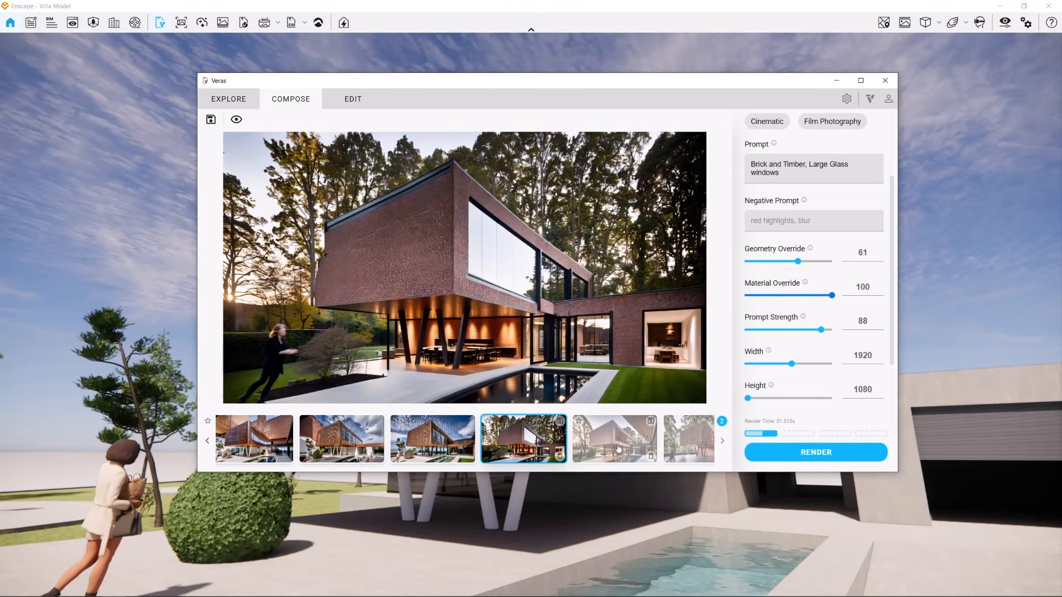
{"action": "left_click", "coordinate": [619, 446]}
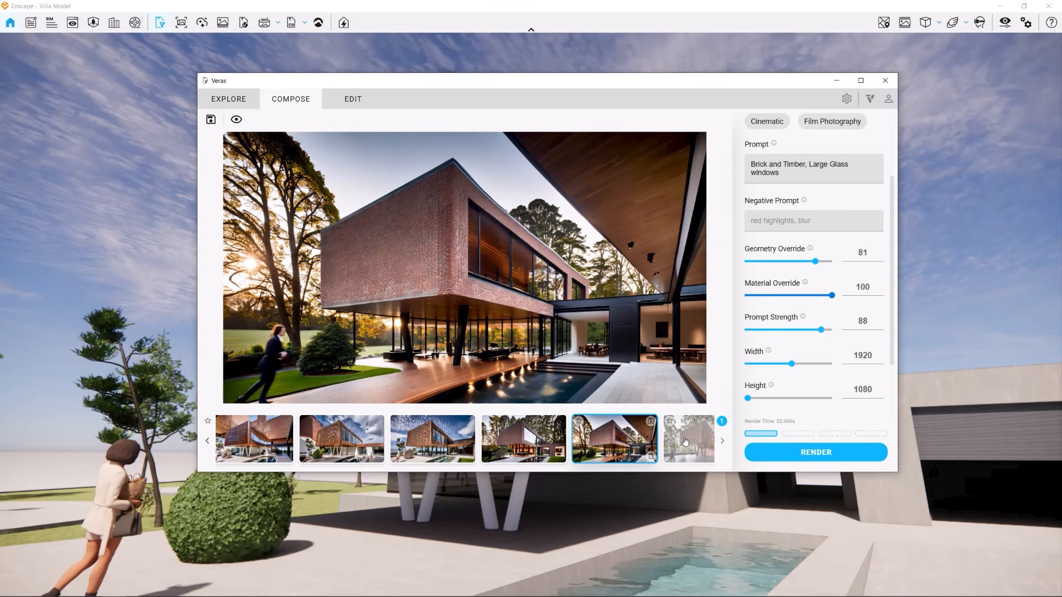
Enter the prompt "parametric brick facade", set Geometry Override to 10, show the original view, and render
{"action": "type", "text": "parametric brick facade"}
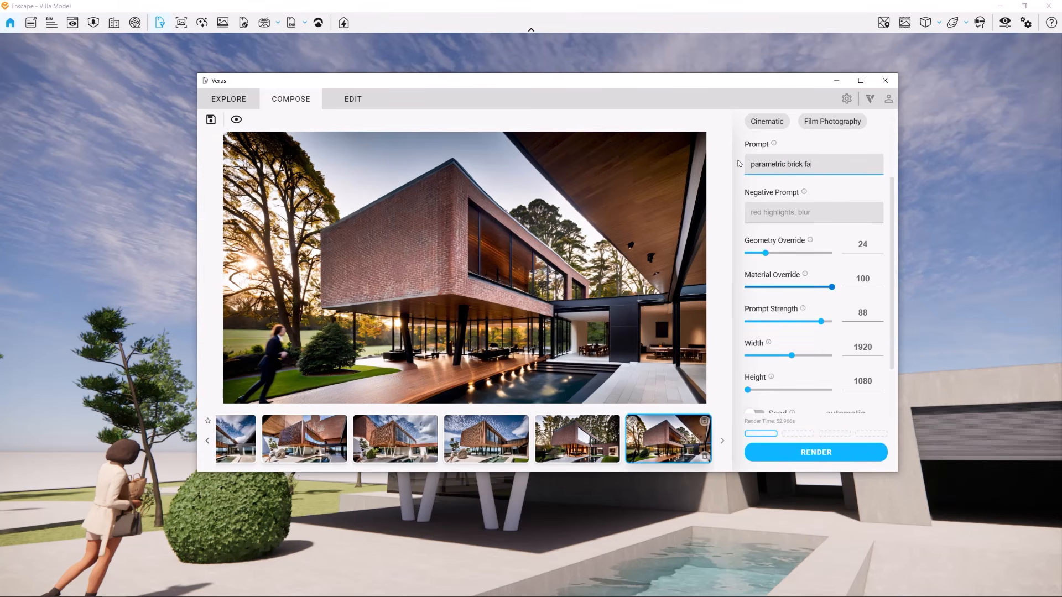
{"action": "left_click_drag", "start_coordinate": [766, 252], "coordinate": [754, 253]}
{"action": "left_click", "coordinate": [236, 120]}
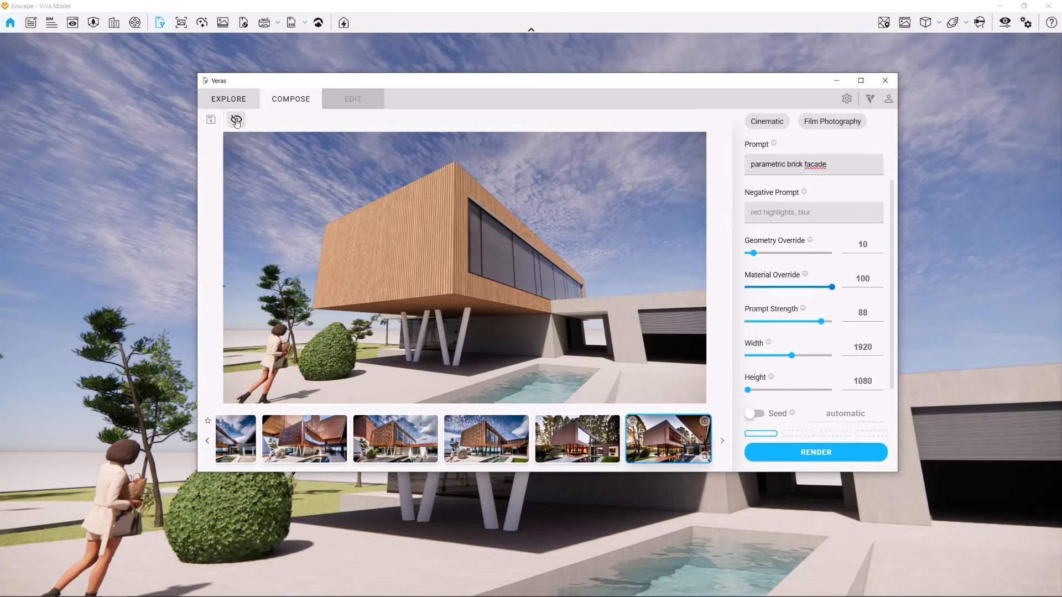
{"action": "left_click", "coordinate": [817, 453]}
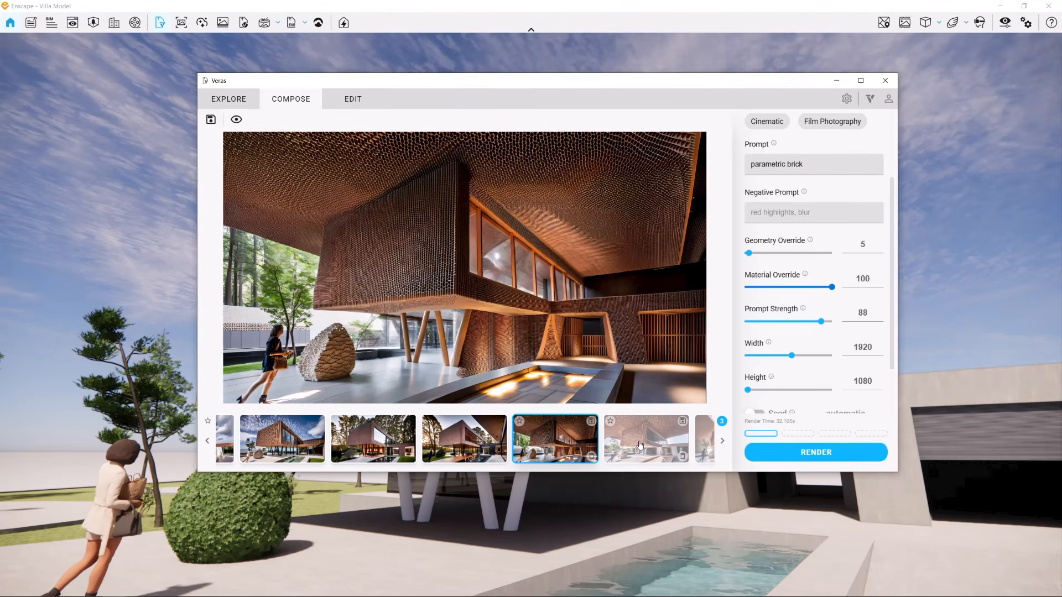
Browse the parametric brick facade renders in the thumbnail strip
{"action": "left_click", "coordinate": [640, 445]}
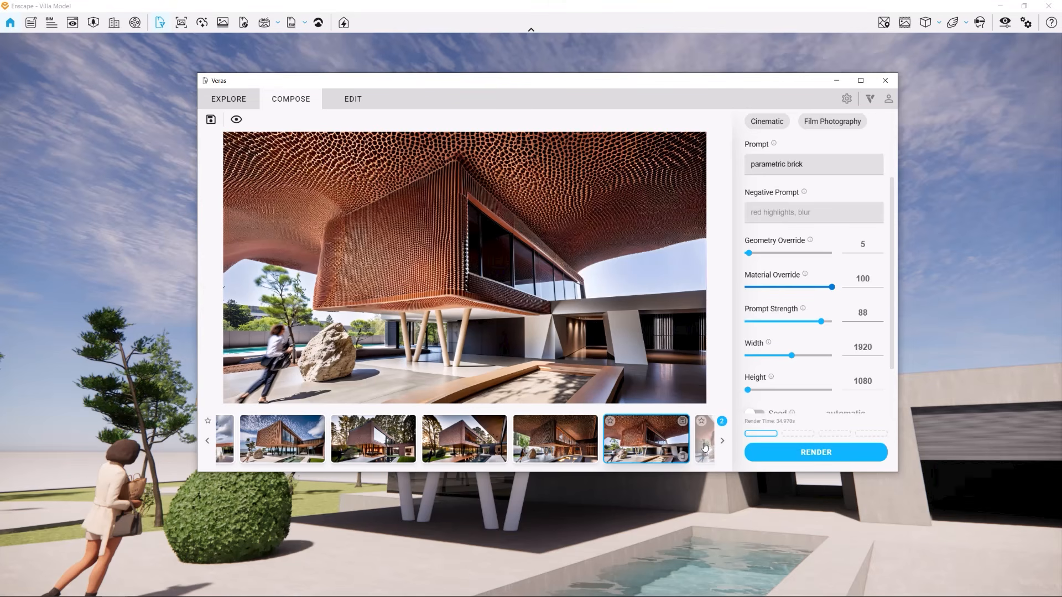
{"action": "left_click", "coordinate": [705, 447]}
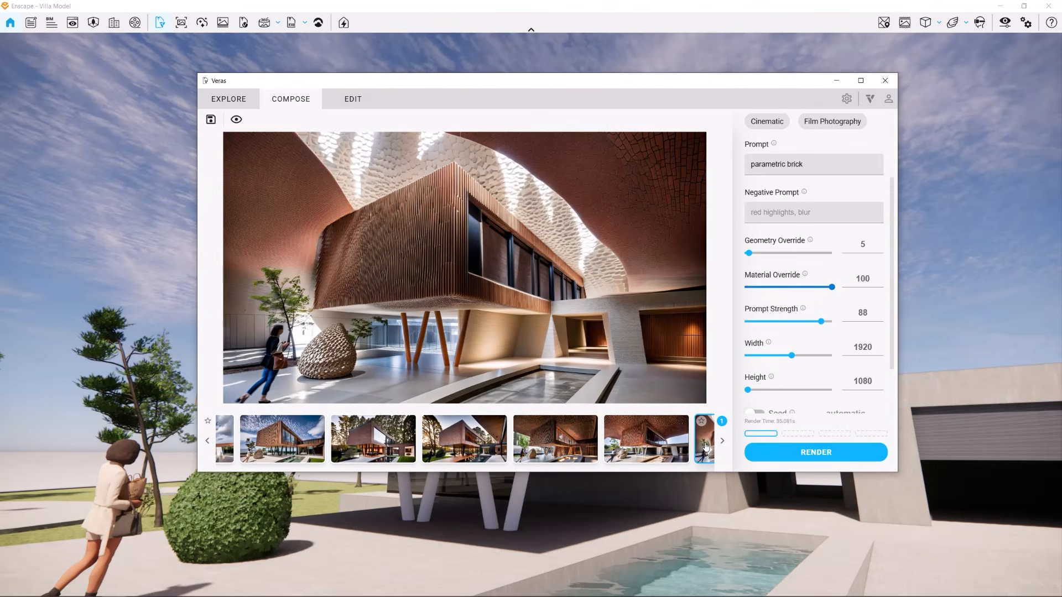
{"action": "left_click", "coordinate": [662, 445]}
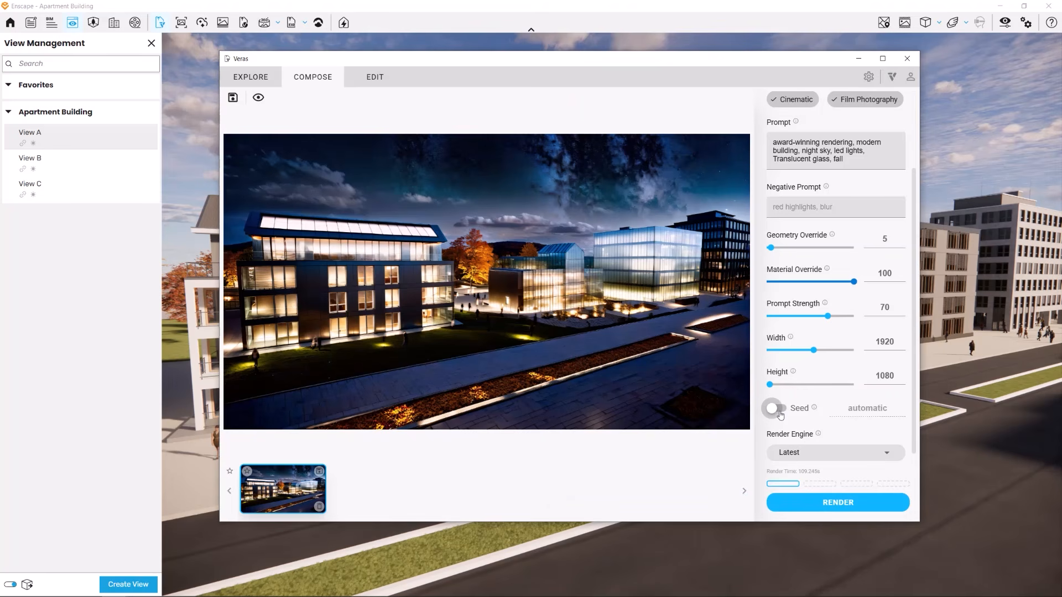
Enable a fixed Seed, switch the apartment model to View B, show the original view, and render
{"action": "left_click", "coordinate": [777, 410]}
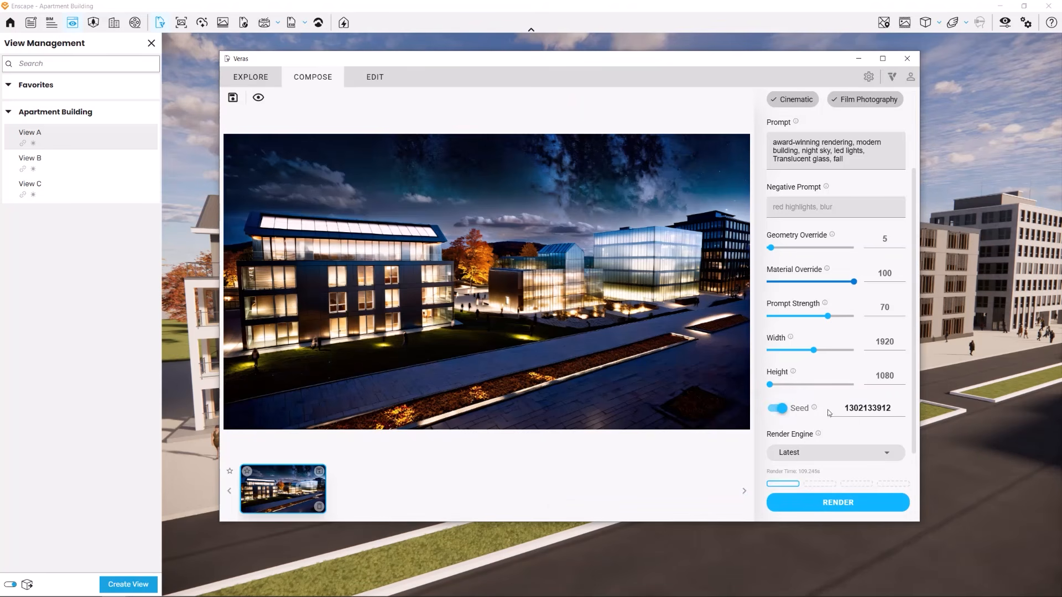
{"action": "left_click_drag", "start_coordinate": [843, 410], "coordinate": [896, 408]}
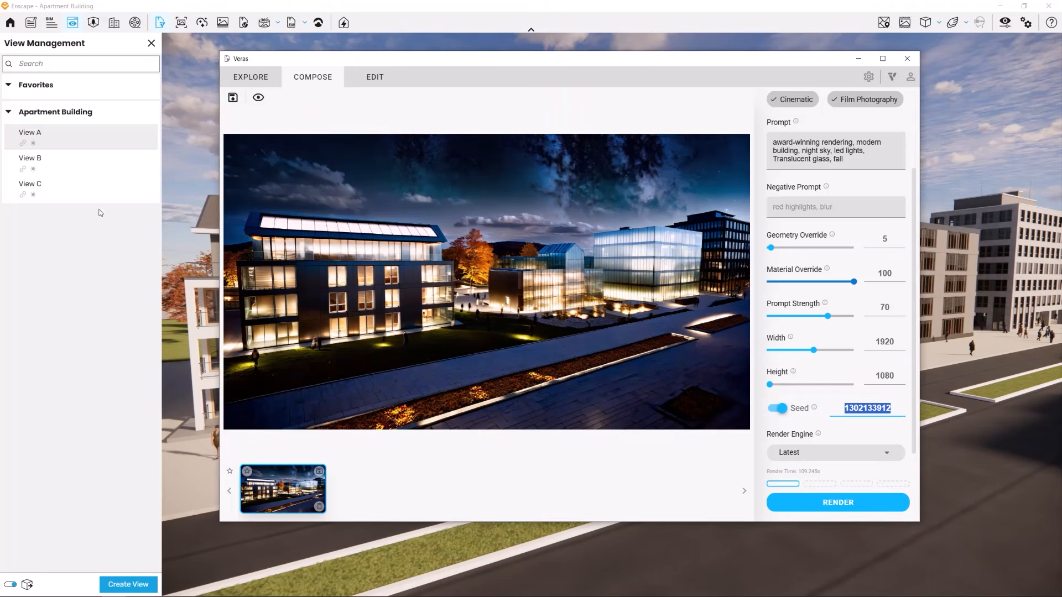
{"action": "left_click", "coordinate": [57, 164]}
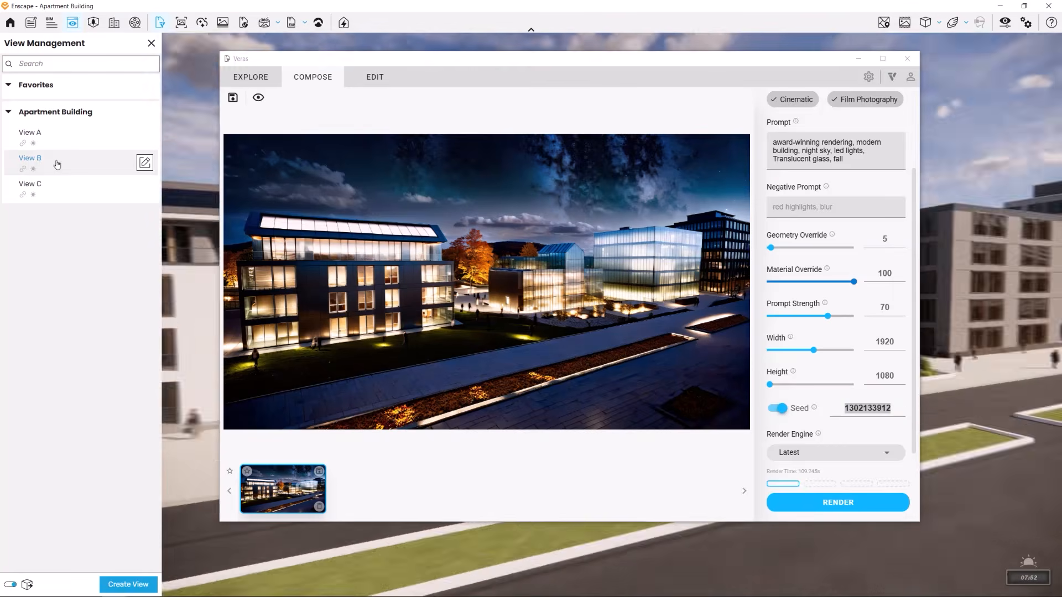
{"action": "left_click", "coordinate": [259, 98]}
{"action": "left_click", "coordinate": [855, 503]}
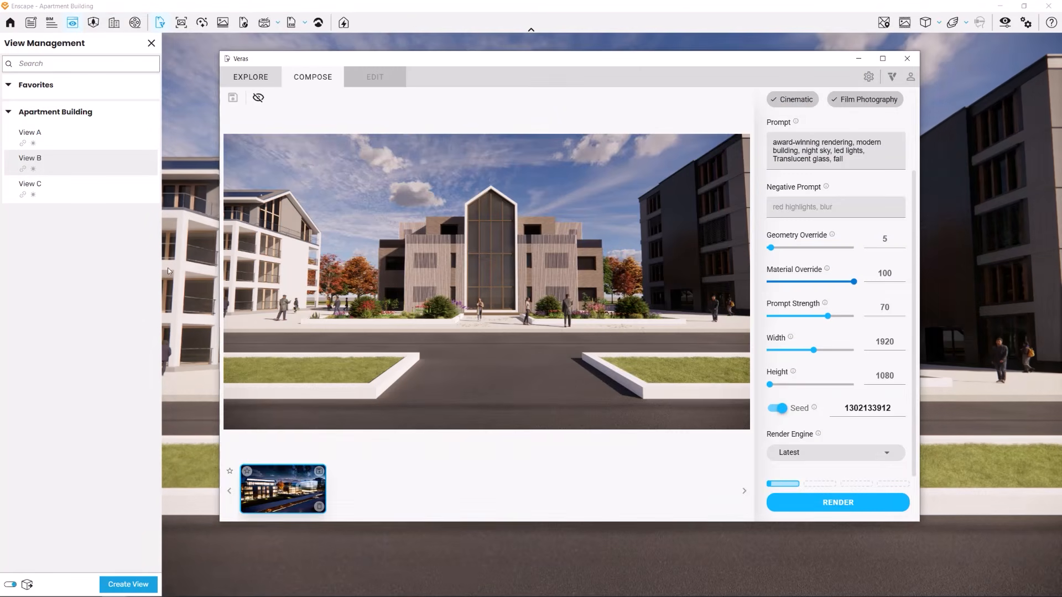
Switch to View C and compare the apartment render thumbnails
{"action": "left_click", "coordinate": [83, 196]}
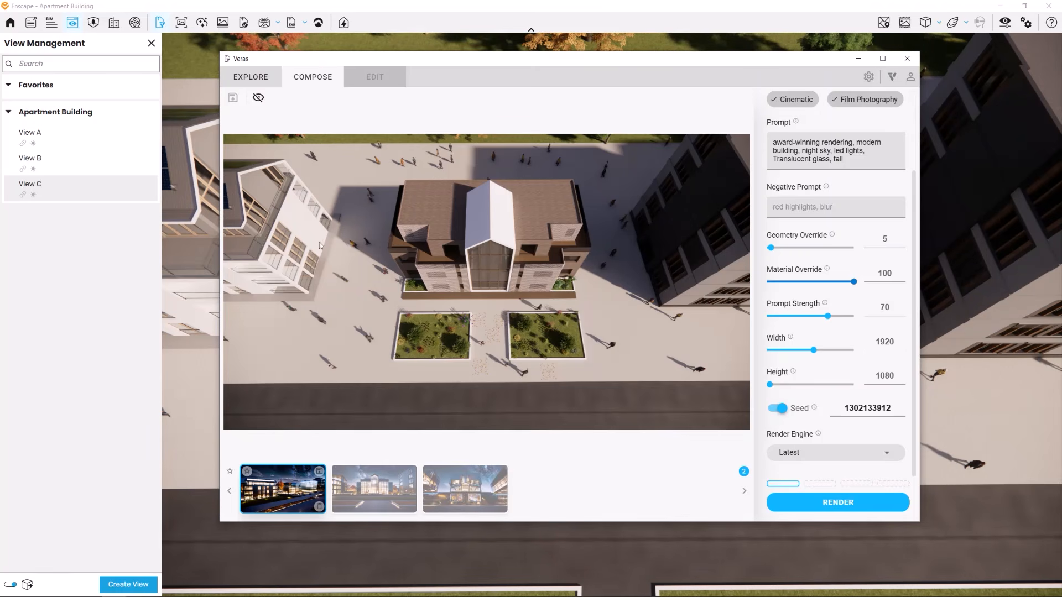
{"action": "left_click", "coordinate": [283, 496]}
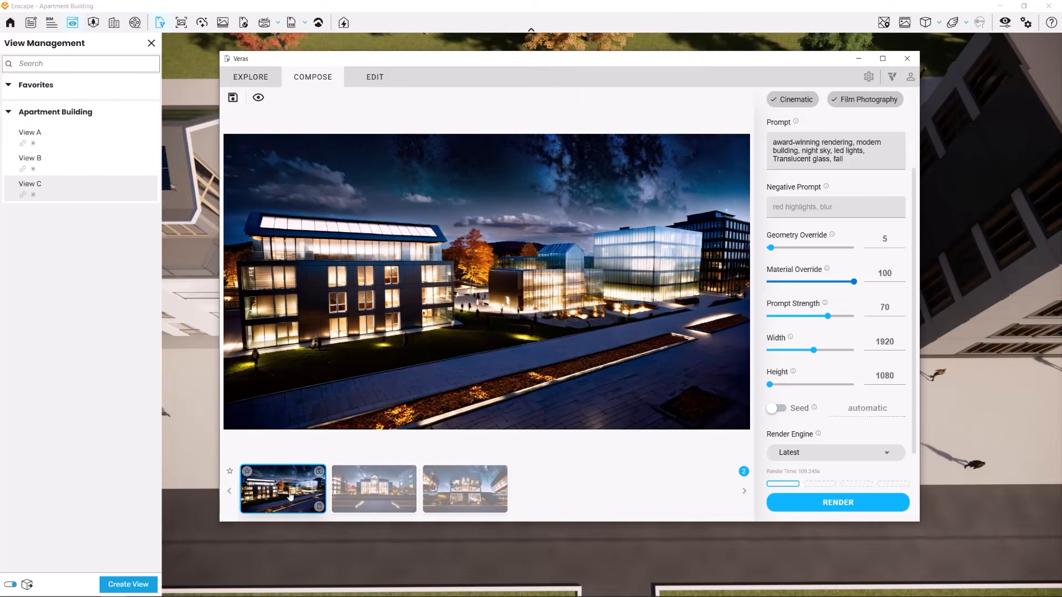
{"action": "left_click", "coordinate": [376, 493]}
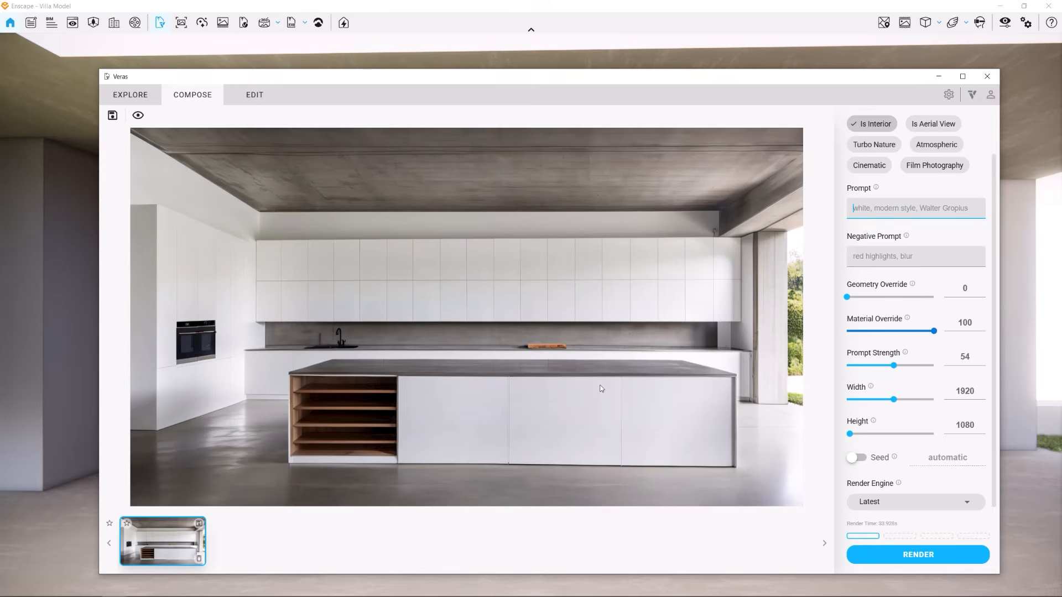
Open Edit mode and mask the kitchen island with the selection tool
{"action": "left_click_drag", "start_coordinate": [313, 245], "coordinate": [350, 278]}
{"action": "left_click", "coordinate": [254, 97]}
{"action": "left_click", "coordinate": [254, 97]}
{"action": "left_click", "coordinate": [160, 119]}
{"action": "mouse_move", "coordinate": [290, 376]}
{"action": "left_mouse_down"}
{"action": "mouse_move", "coordinate": [737, 460]}
{"action": "mouse_move", "coordinate": [290, 462]}
{"action": "left_mouse_up"}
Enter the prompt "Olive color" and render the selected island region
{"action": "left_click", "coordinate": [908, 262]}
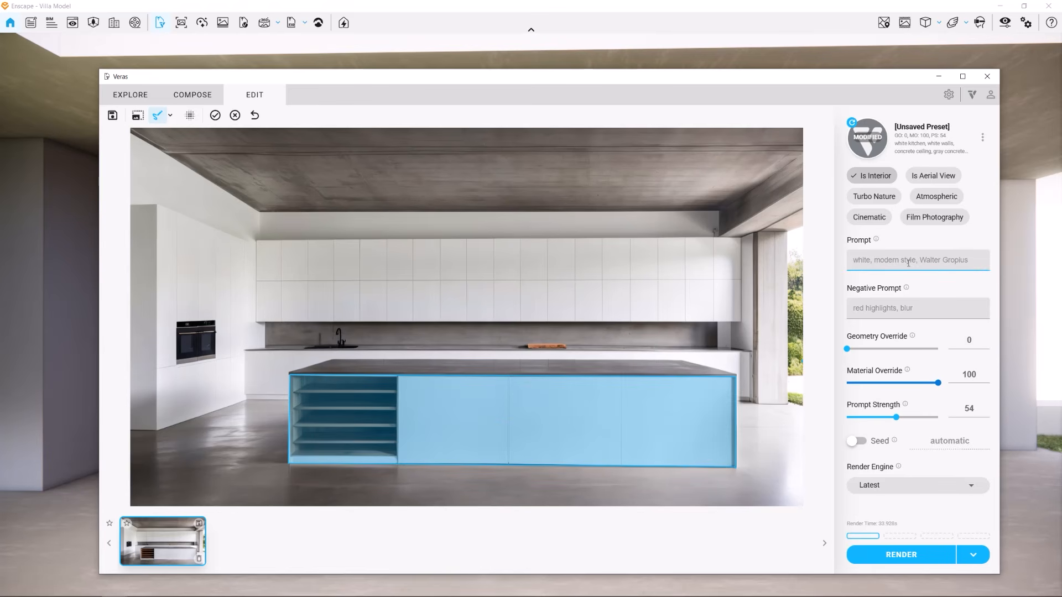
{"action": "type", "text": "Olive color"}
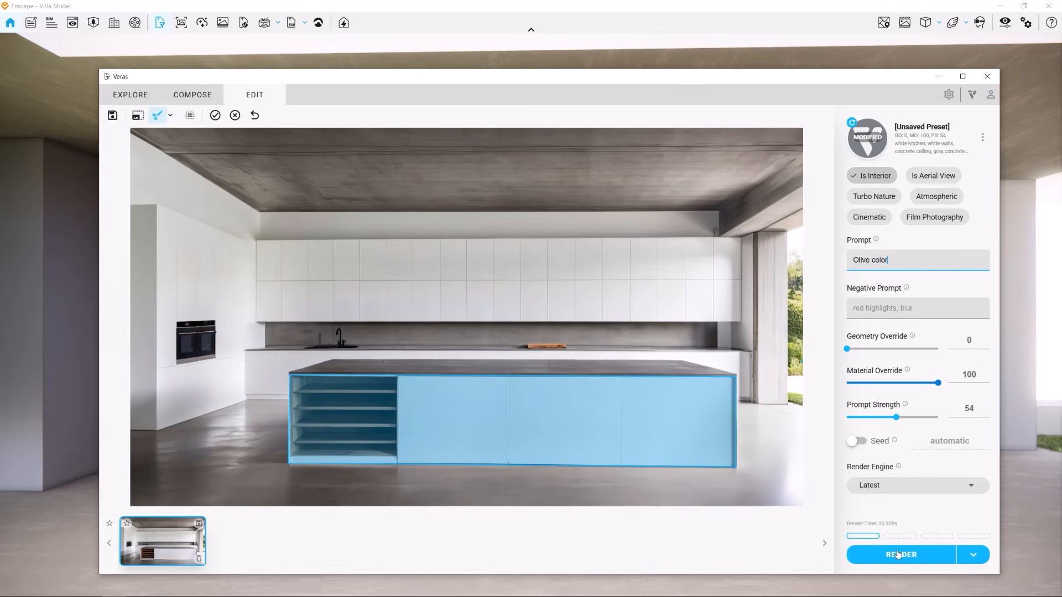
{"action": "left_click", "coordinate": [928, 559]}
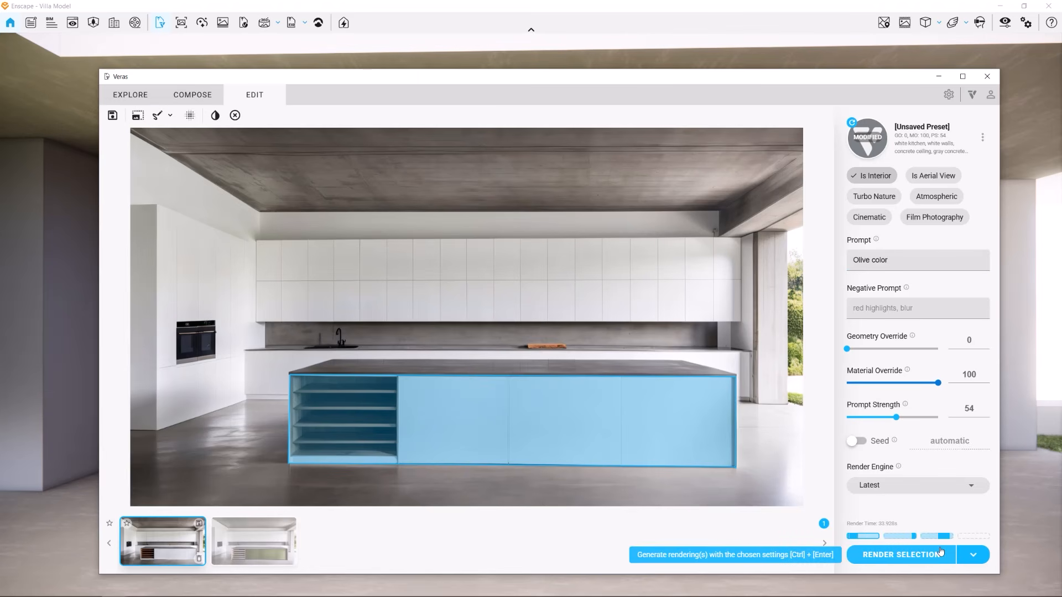
Browse the olive island render variations in the thumbnail strip
{"action": "left_click", "coordinate": [252, 548]}
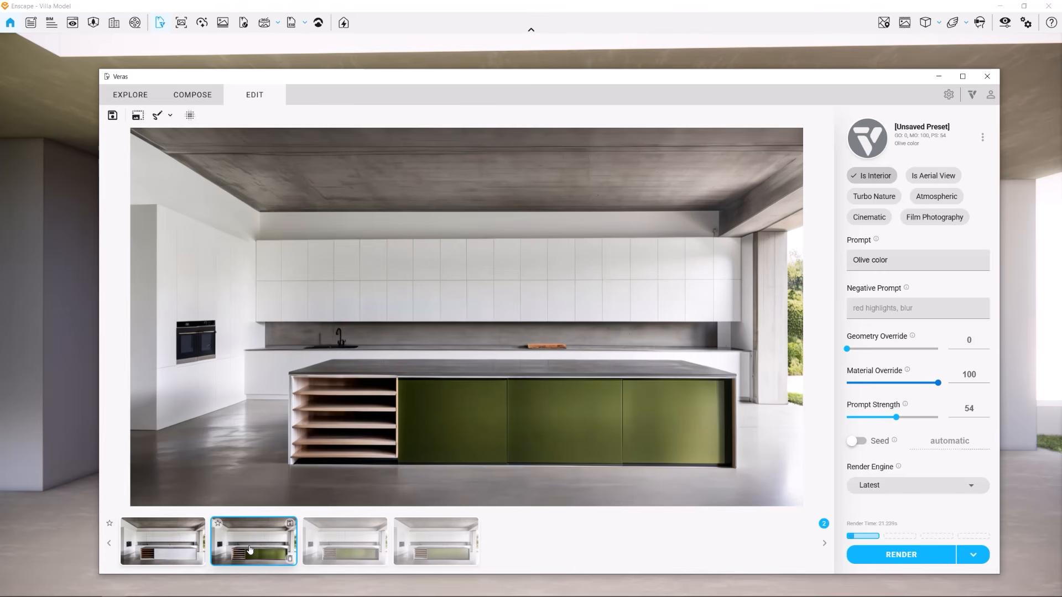
{"action": "left_click", "coordinate": [357, 547]}
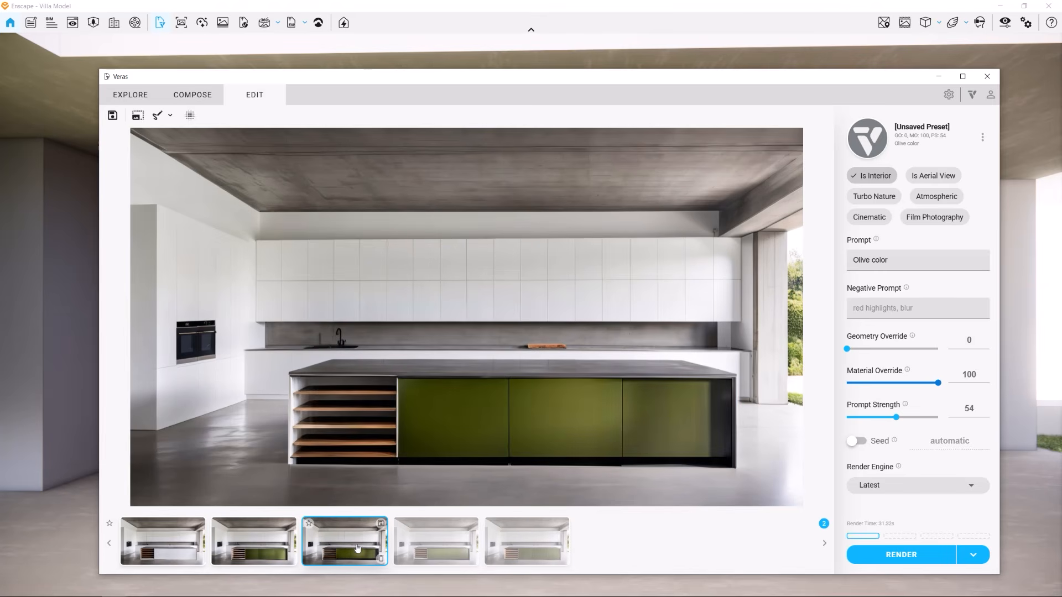
{"action": "left_click", "coordinate": [440, 548]}
{"action": "left_click", "coordinate": [532, 546]}
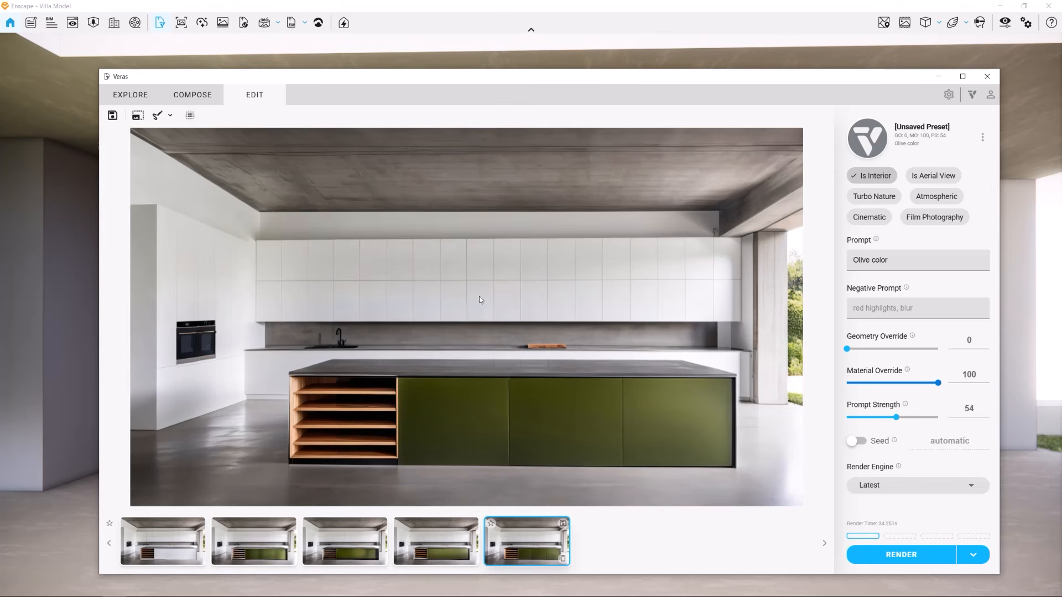
Open the Upscale Image dialog and cancel it
{"action": "left_click", "coordinate": [138, 116]}
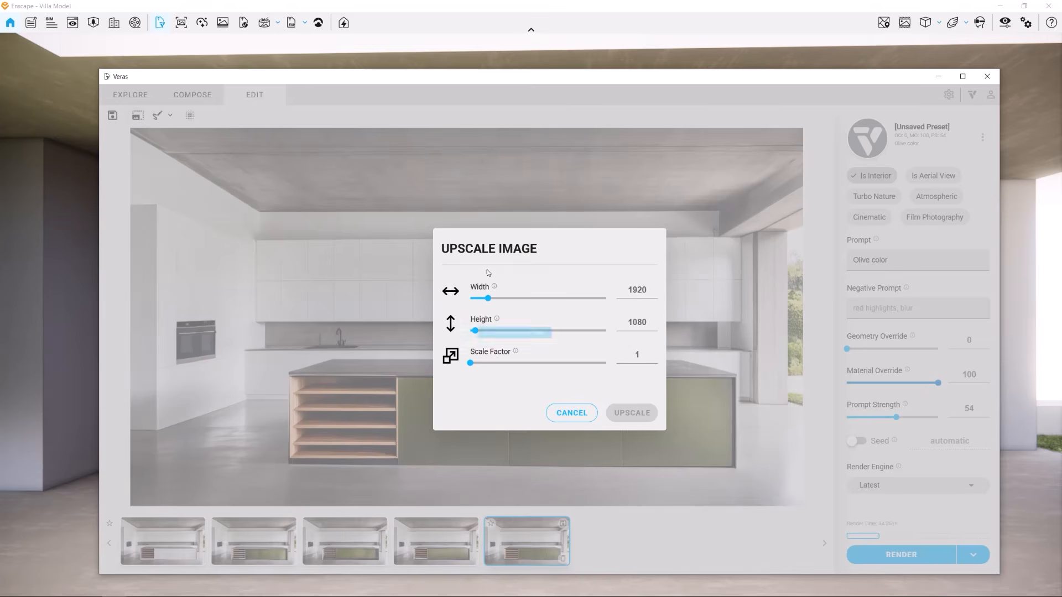
{"action": "left_click", "coordinate": [572, 412]}
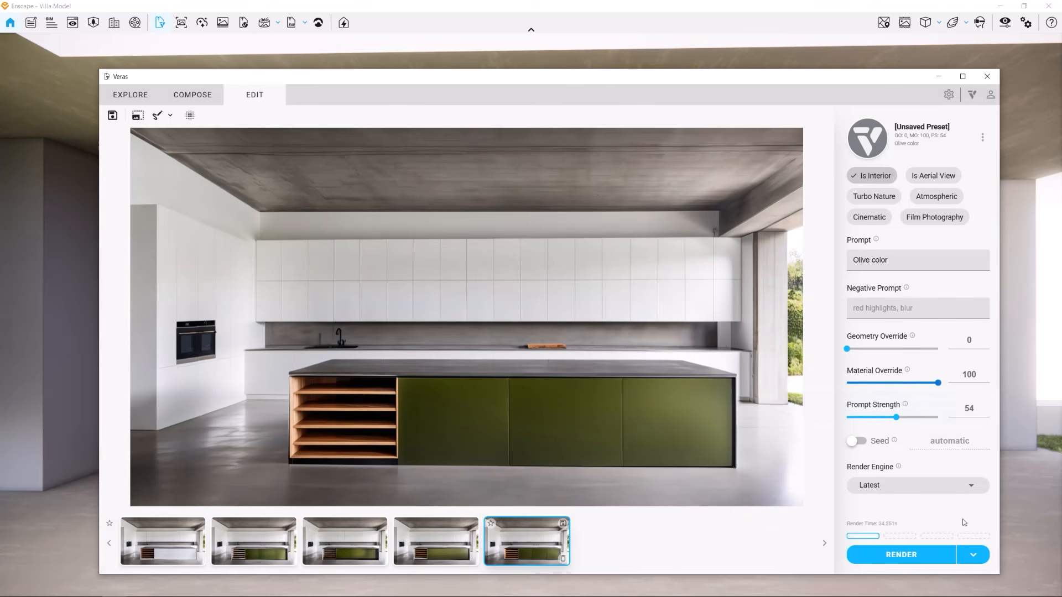
Switch the render action to Enhance and enhance the olive island image with the prompt "Award winning quality"
{"action": "left_click", "coordinate": [973, 555]}
{"action": "left_click", "coordinate": [972, 535]}
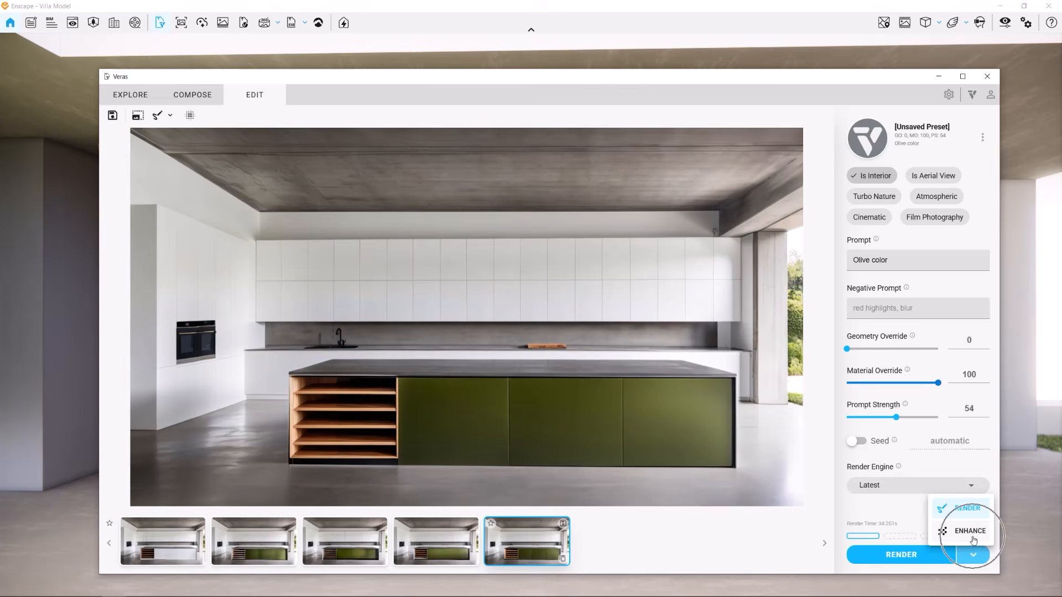
{"action": "triple_click", "coordinate": [920, 260]}
{"action": "type", "text": "Award winning "}
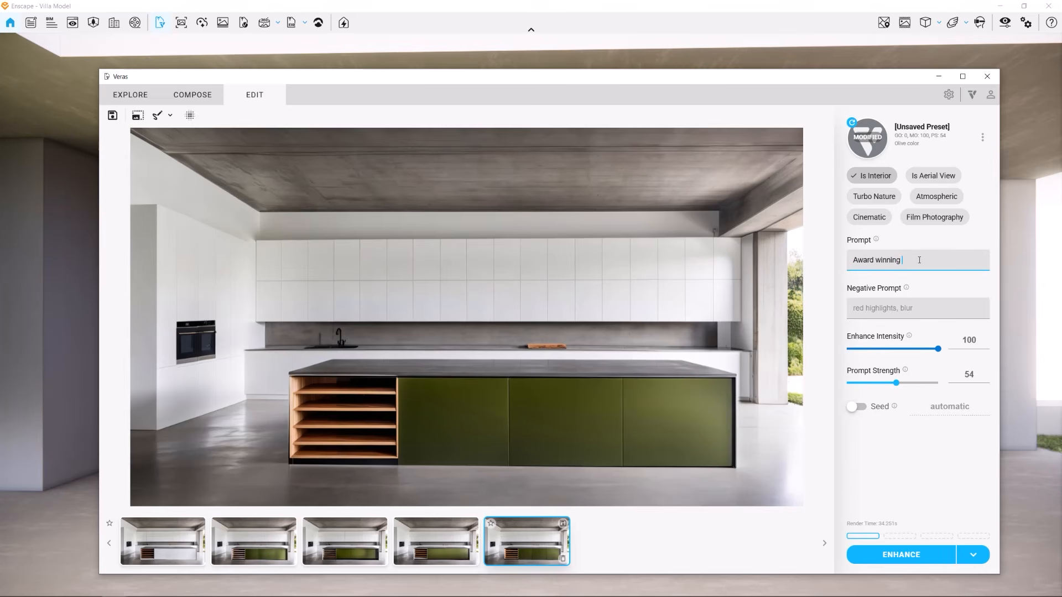
{"action": "type", "text": "quality"}
{"action": "left_click", "coordinate": [929, 556]}
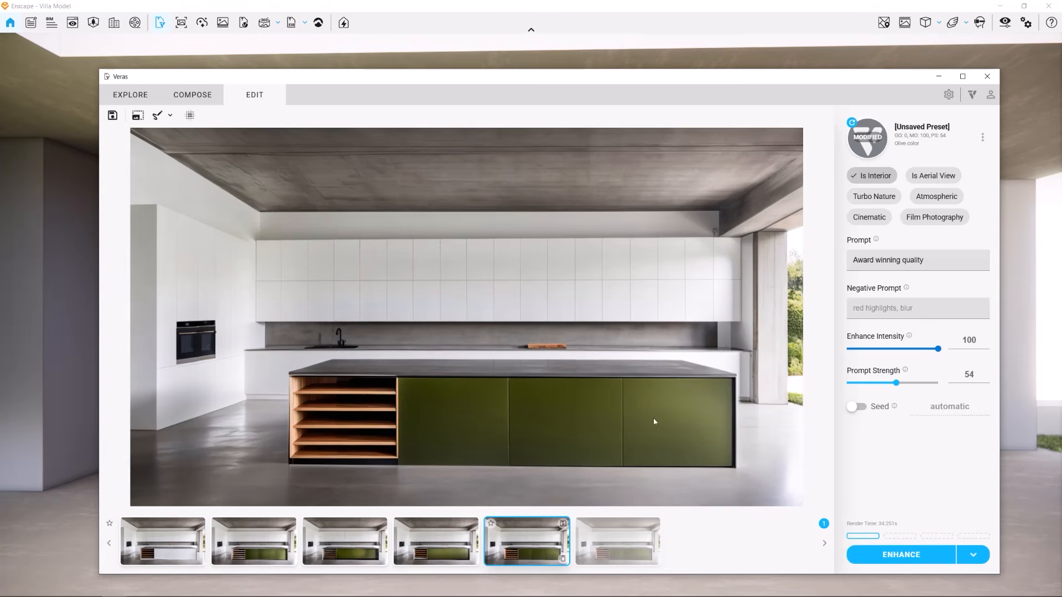
Compare the enhanced image with the original olive island render, zooming into the island details
{"action": "left_click", "coordinate": [525, 546]}
{"action": "left_click", "coordinate": [617, 548]}
{"action": "scroll", "coordinate": [541, 382], "scroll_direction": "up", "scroll_amount": 3}
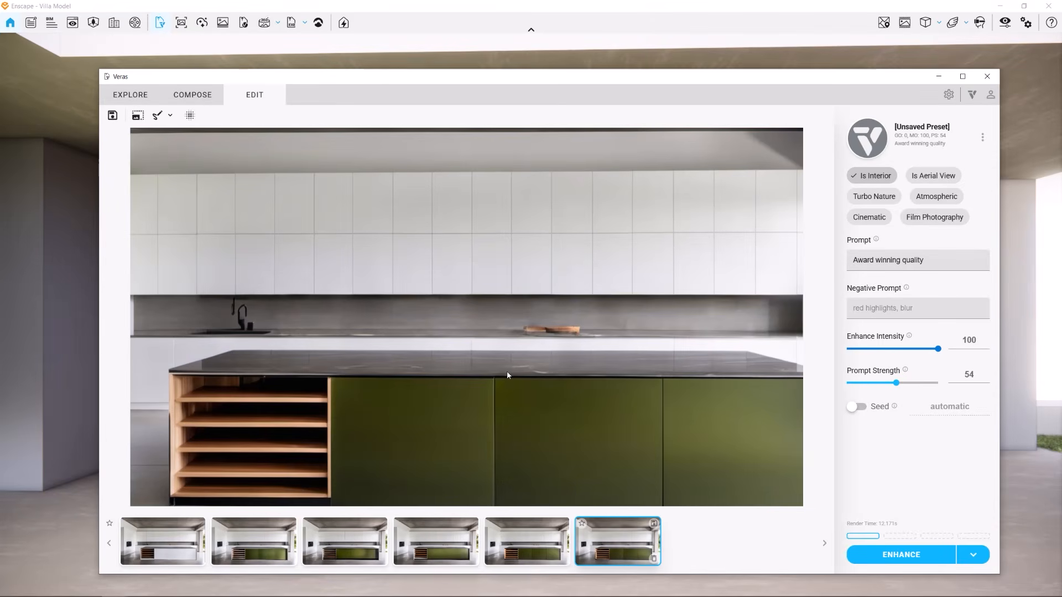
{"action": "left_click", "coordinate": [537, 540]}
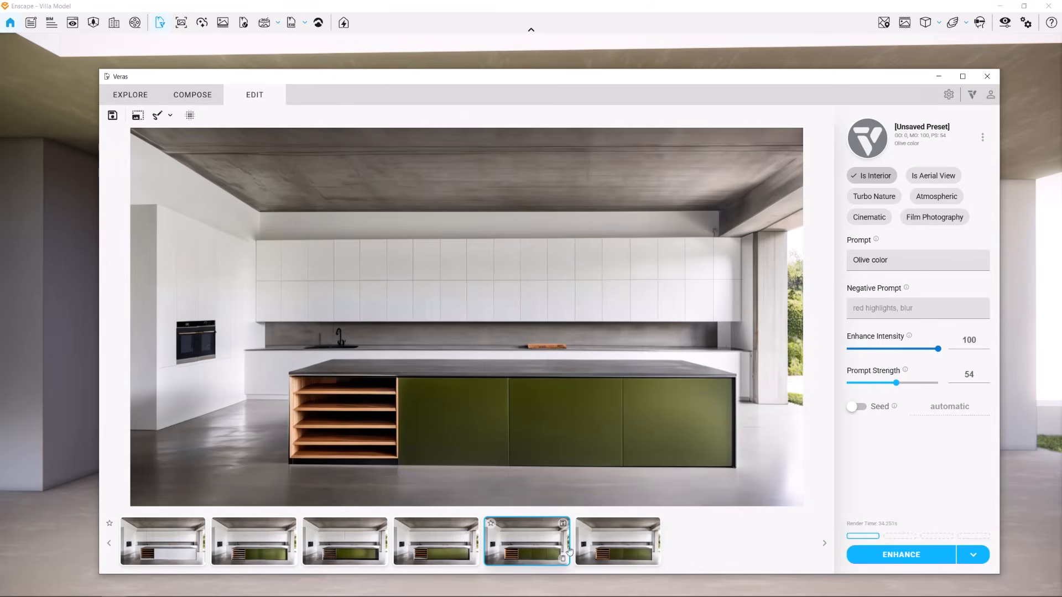
{"action": "left_click", "coordinate": [612, 554]}
{"action": "left_click", "coordinate": [190, 116]}
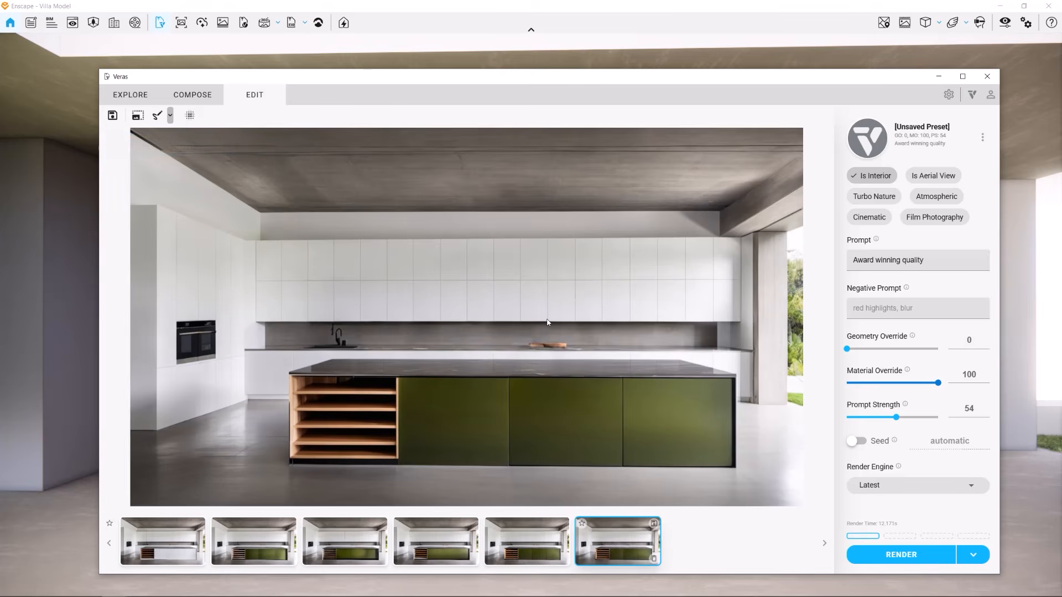
{"action": "left_click", "coordinate": [526, 536]}
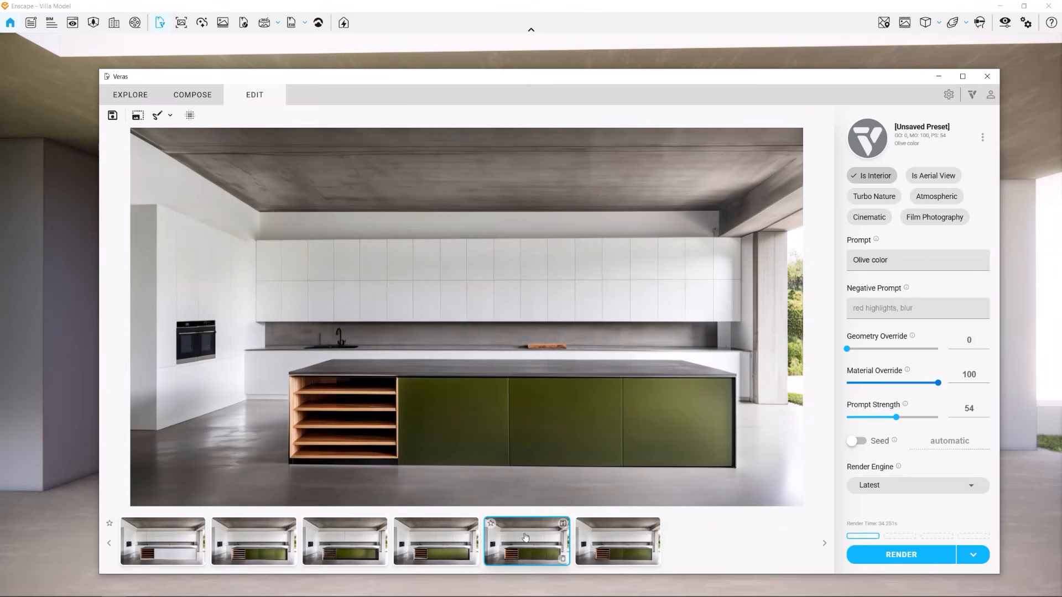
Try selecting a mask region on the kitchen image by material
{"action": "left_click", "coordinate": [171, 117]}
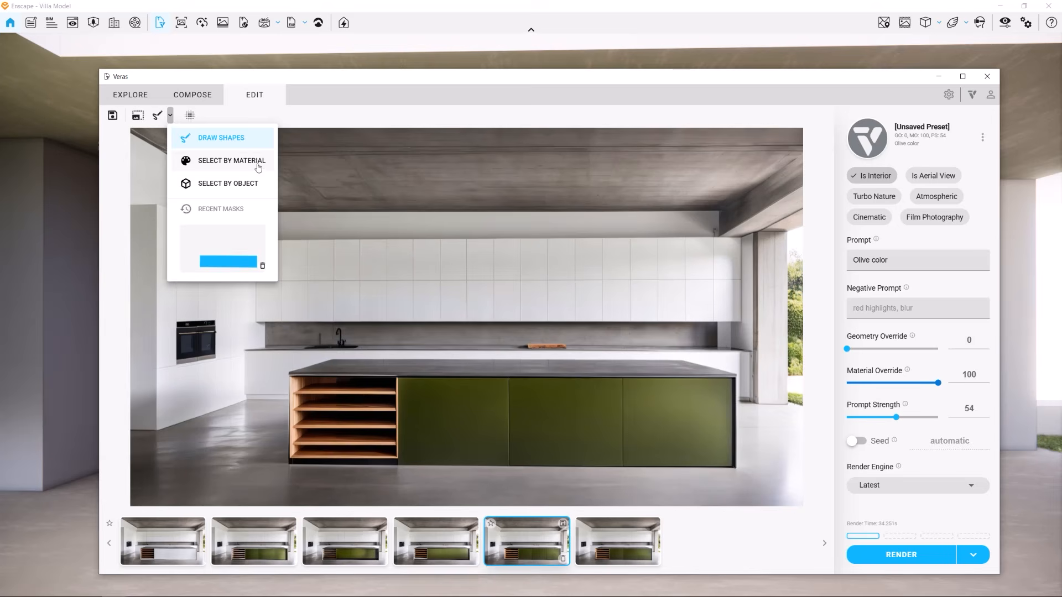
{"action": "left_click", "coordinate": [222, 161]}
{"action": "left_click", "coordinate": [208, 281]}
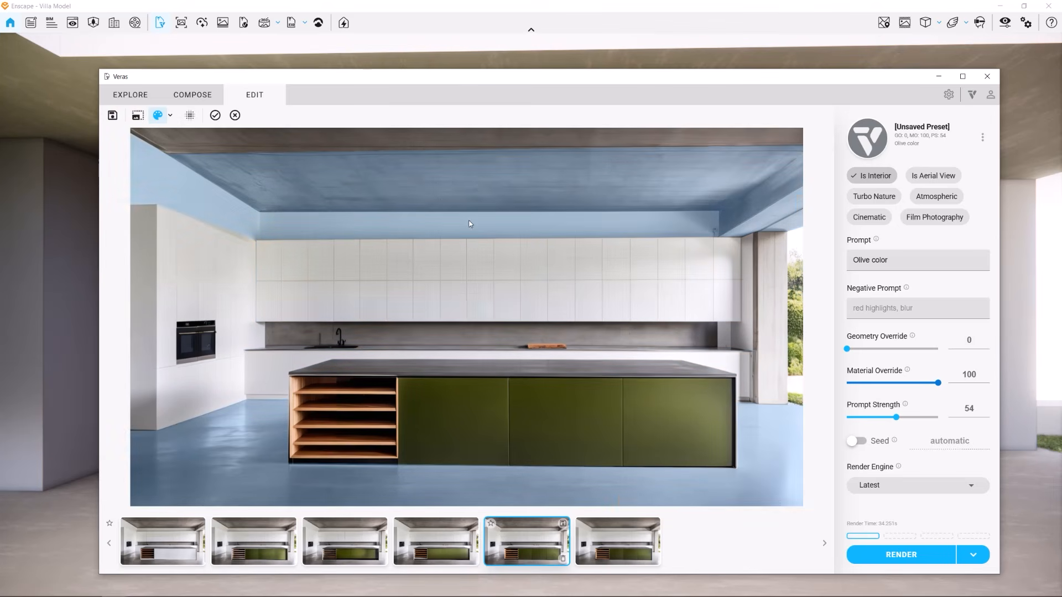
Mask the kitchen floor using selection by object and render it with the prompt "Dark wood floor"
{"action": "left_click", "coordinate": [170, 115]}
{"action": "left_click", "coordinate": [230, 183]}
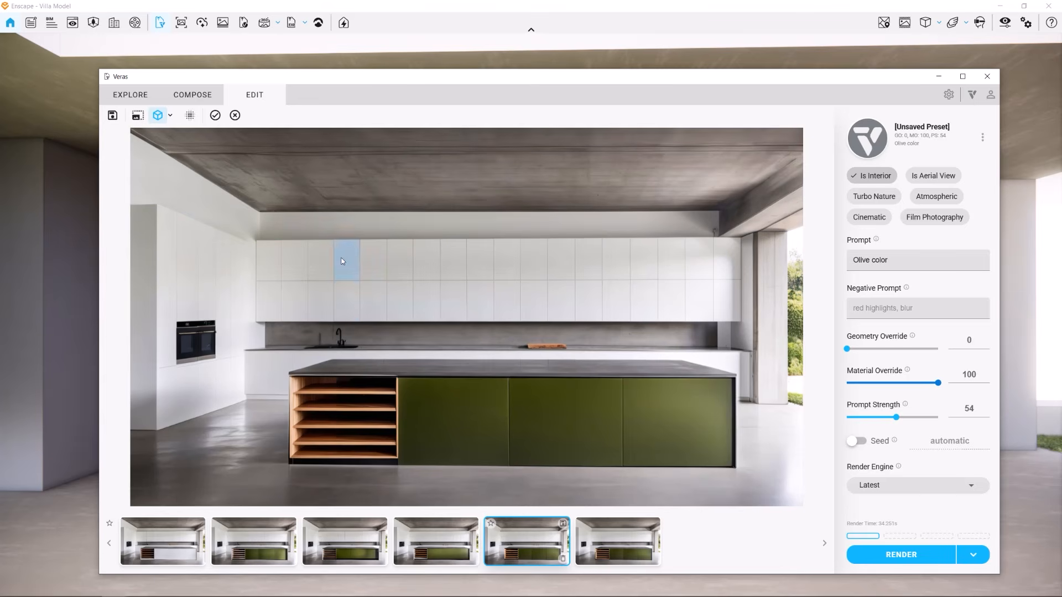
{"action": "left_click", "coordinate": [422, 258]}
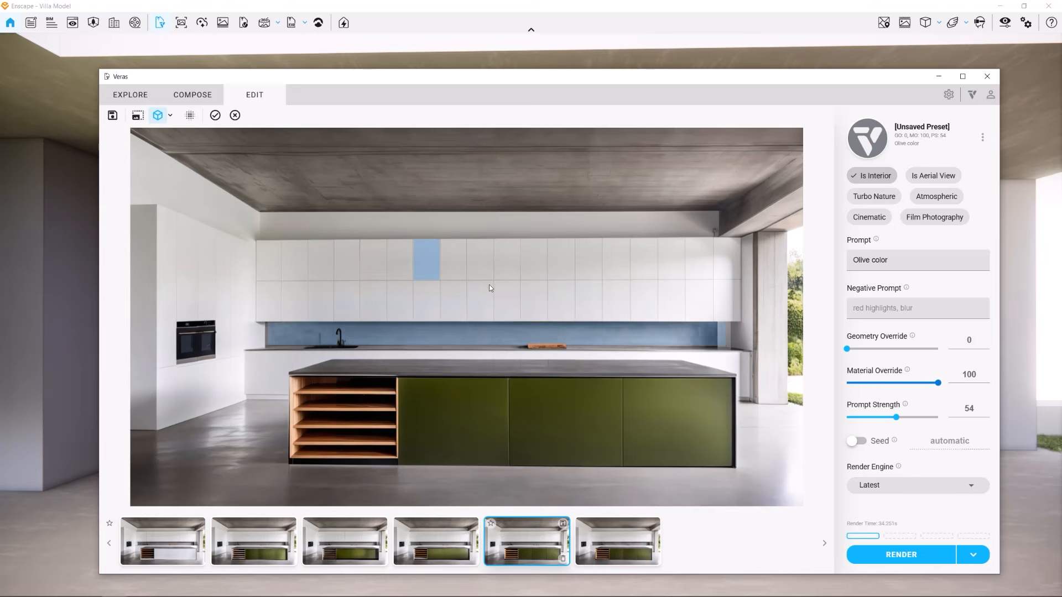
{"action": "left_click", "coordinate": [186, 455]}
{"action": "type", "text": "Dark wood floor"}
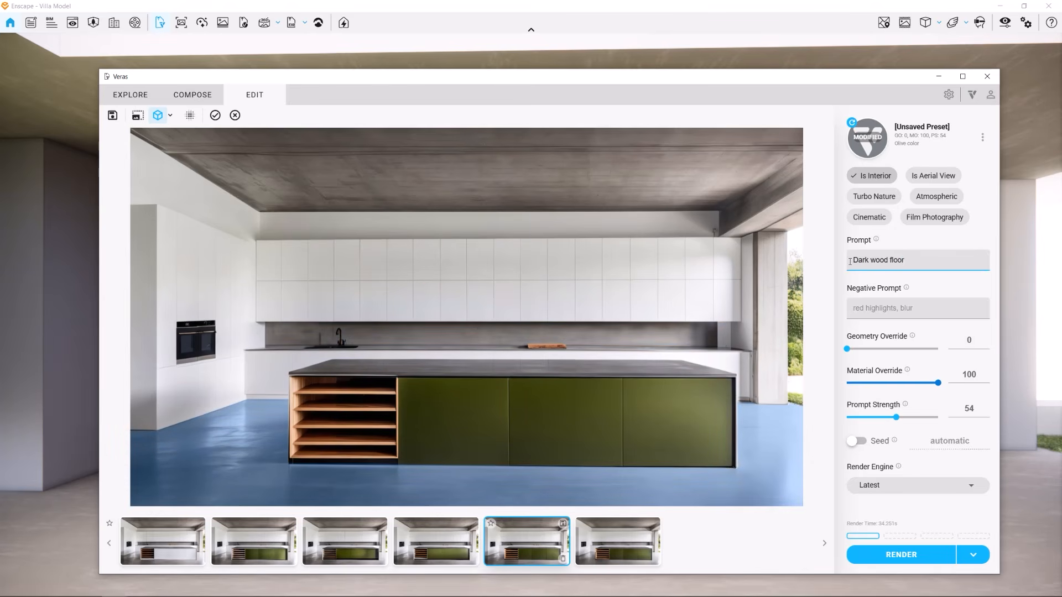
{"action": "left_click", "coordinate": [926, 556]}
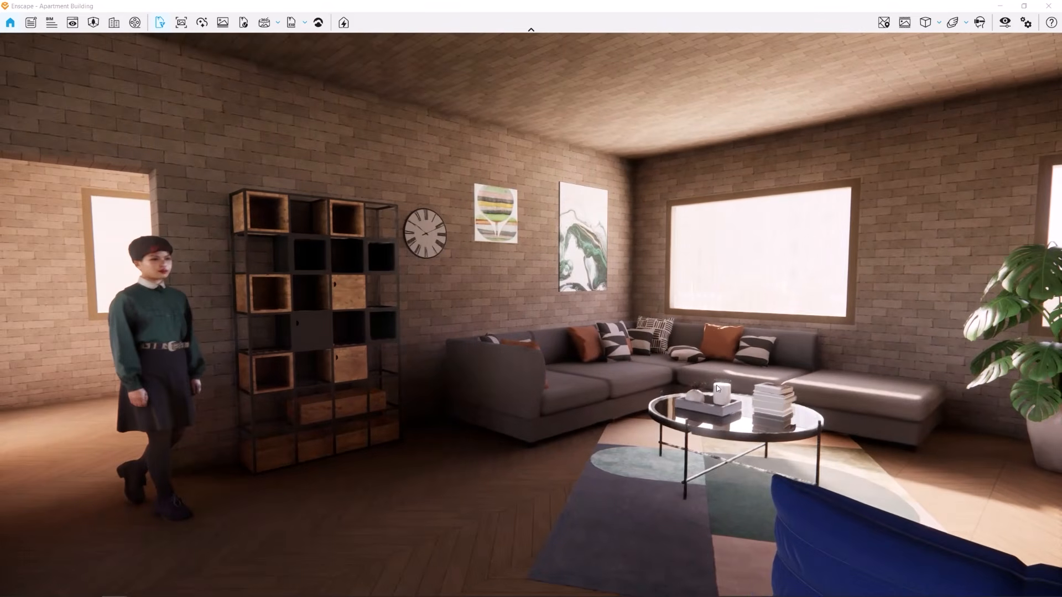
Open Veras on the apartment living room in Video mode and enter the prompt "A woman walking to the living room. Sitting down on the couch. Starts reading a book."
{"action": "left_click", "coordinate": [160, 23]}
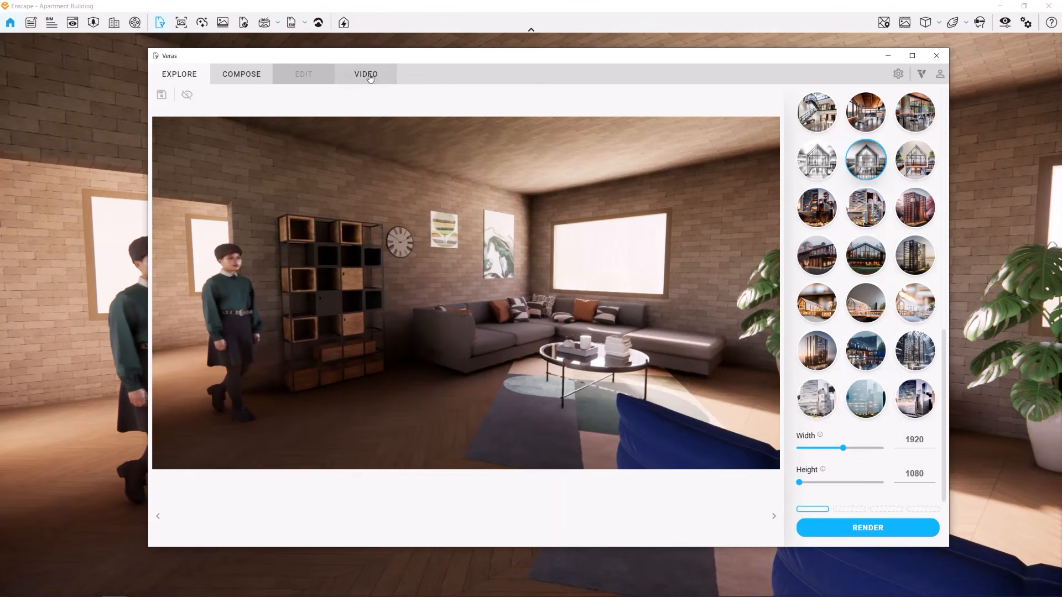
{"action": "type", "text": "A woman walking to"}
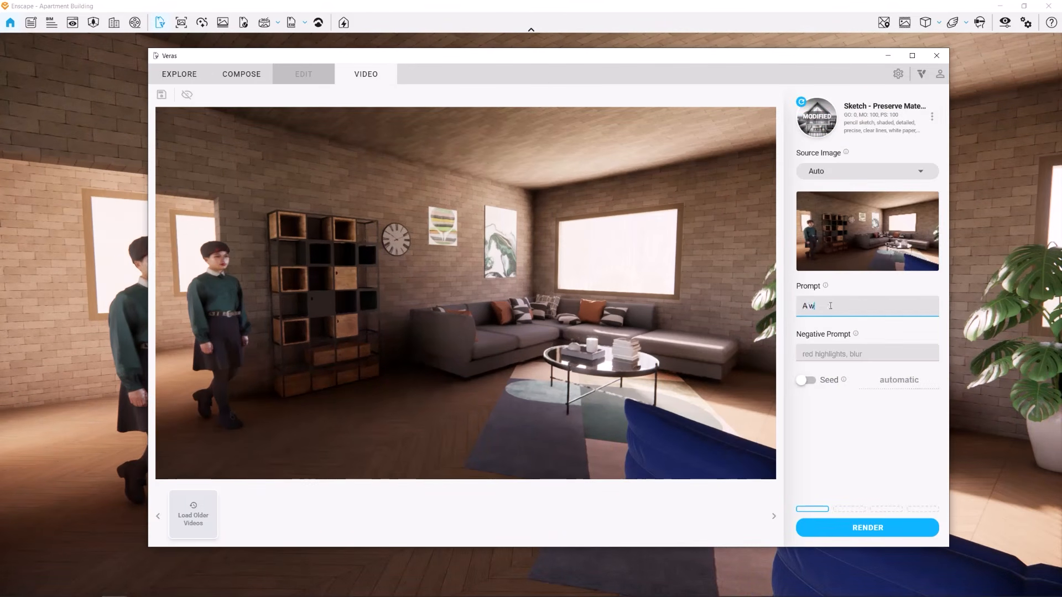
{"action": "type", "text": " the living room. Sitting dow"}
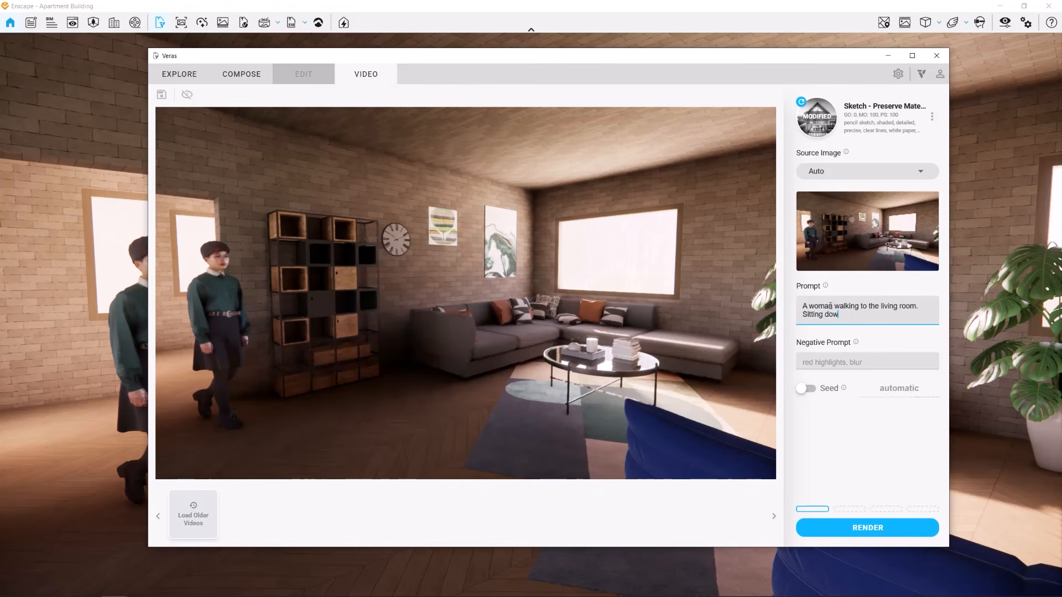
{"action": "type", "text": "n on the couch. Starts reading a"}
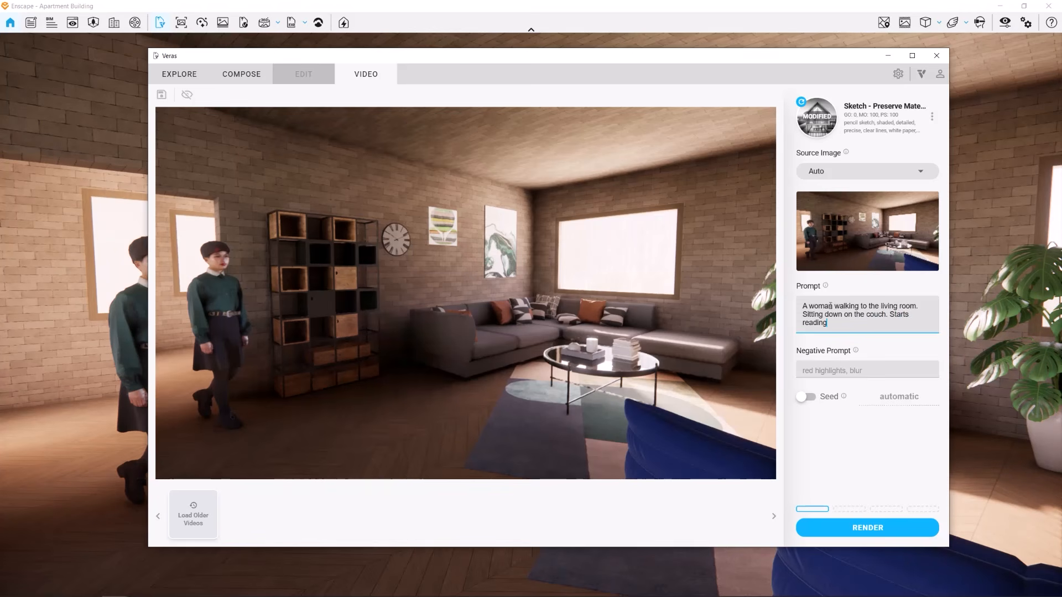
{"action": "type", "text": " book."}
Add "Camera zoom out" on a new prompt line, keep the source image on Auto, and render the video
{"action": "key", "text": "Return"}
{"action": "key", "text": "Return"}
{"action": "type", "text": "Camera zoom ou"}
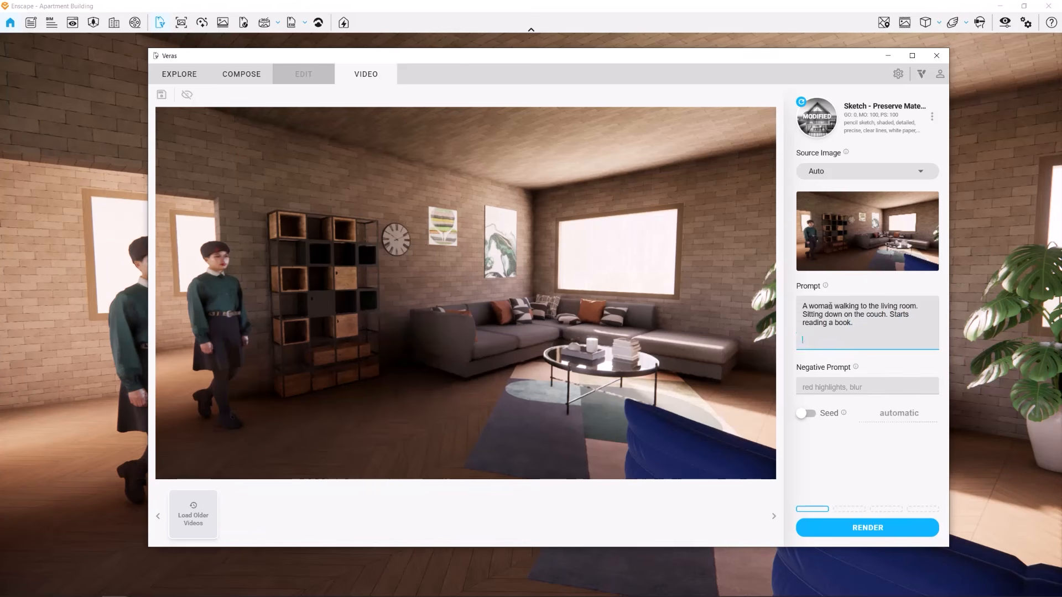
{"action": "type", "text": "t"}
{"action": "left_click", "coordinate": [907, 171]}
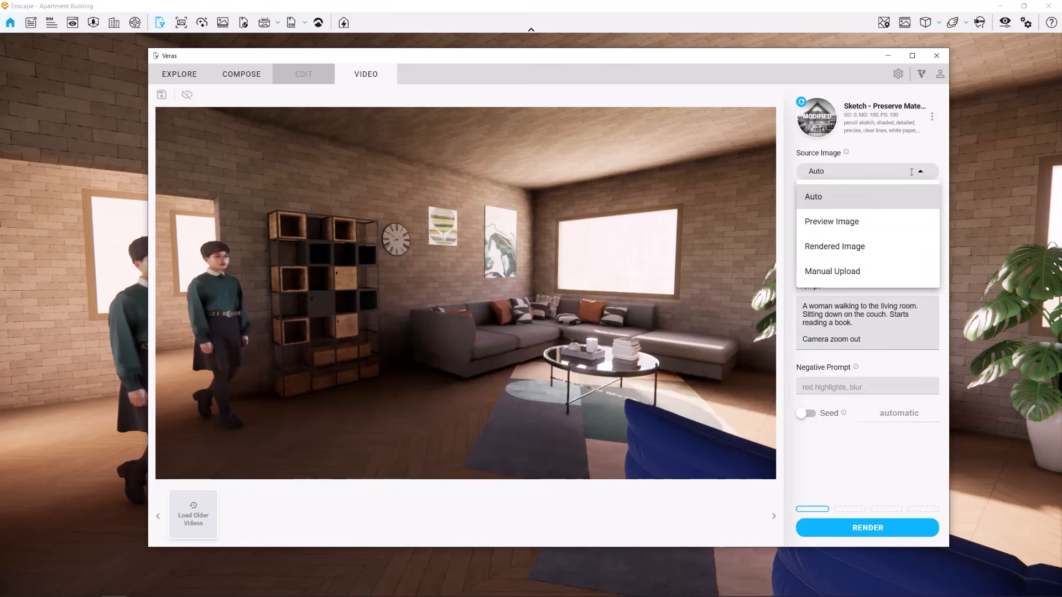
{"action": "left_click", "coordinate": [918, 176]}
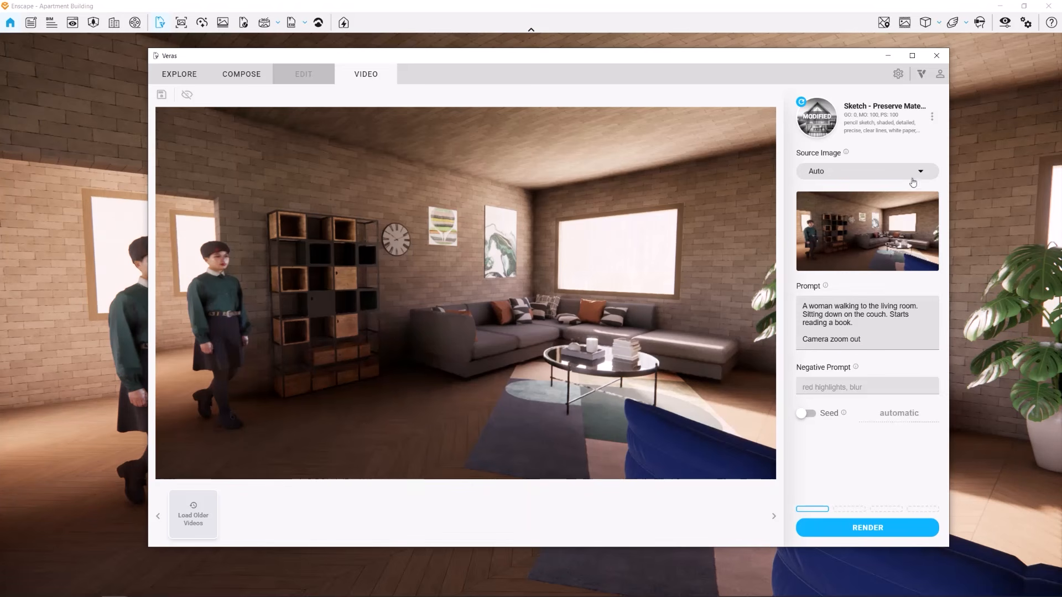
{"action": "left_click", "coordinate": [869, 528]}
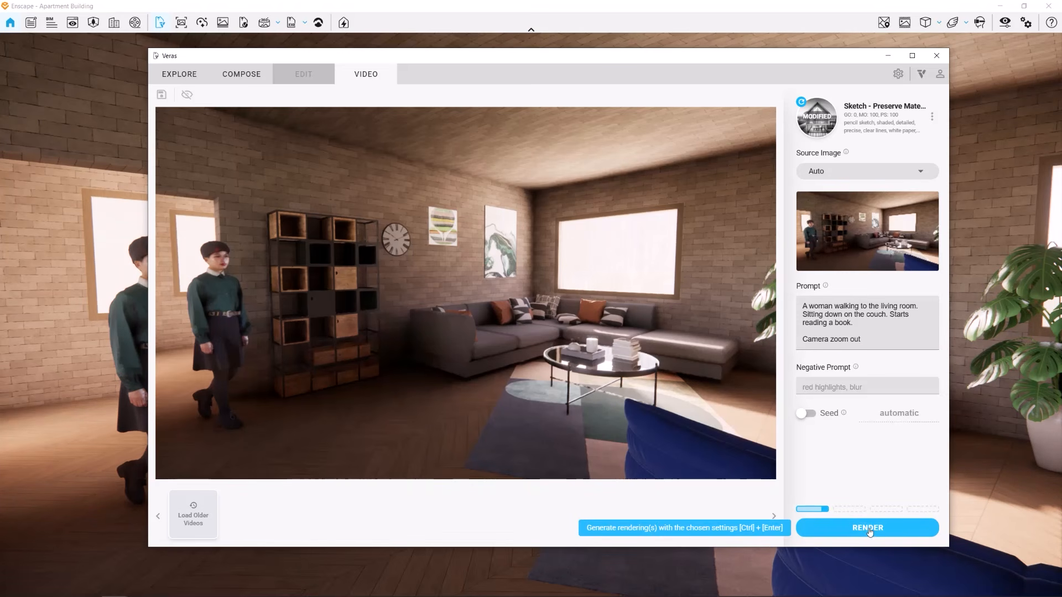